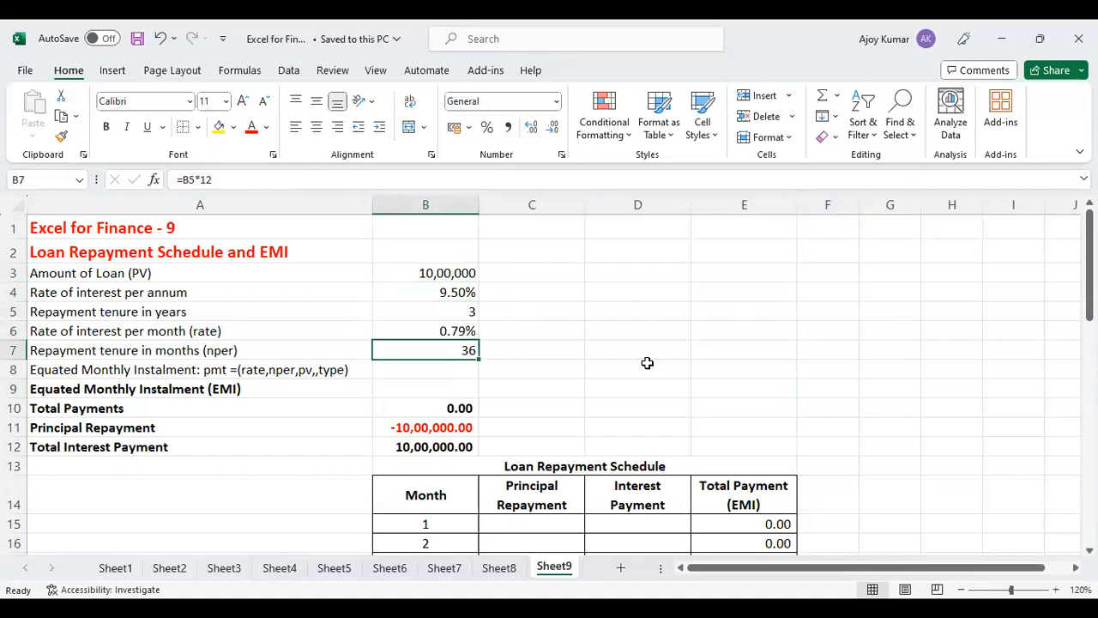
# Calculate the Equated Monthly Instalment in B9 with the formula =PMT(B6,B7,B3,,0).
pyautogui.click(461, 385)
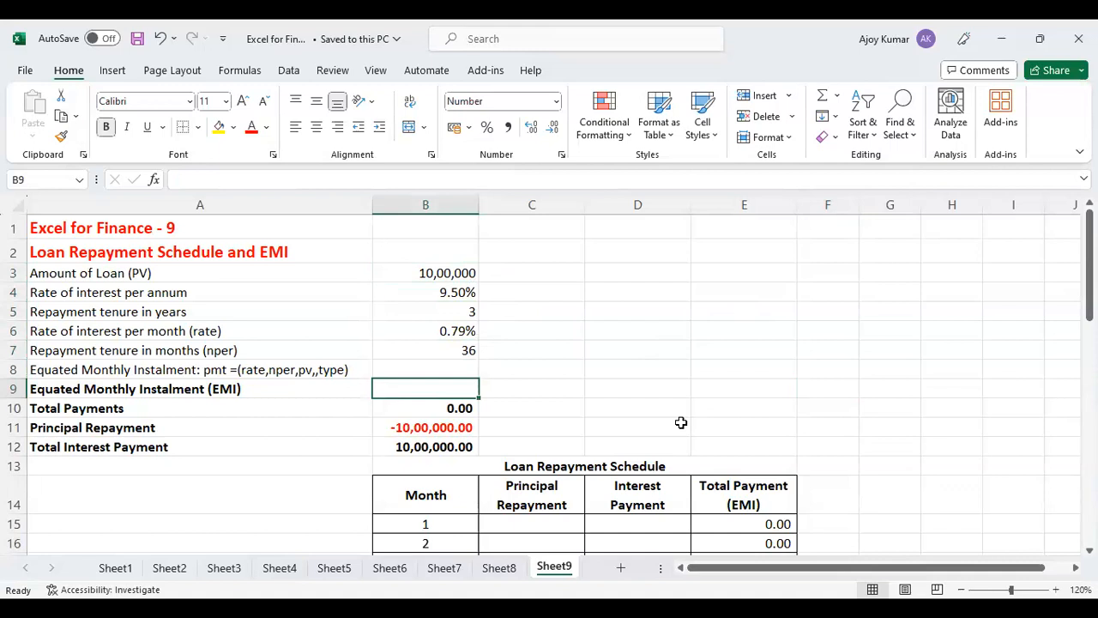
pyautogui.write('=')
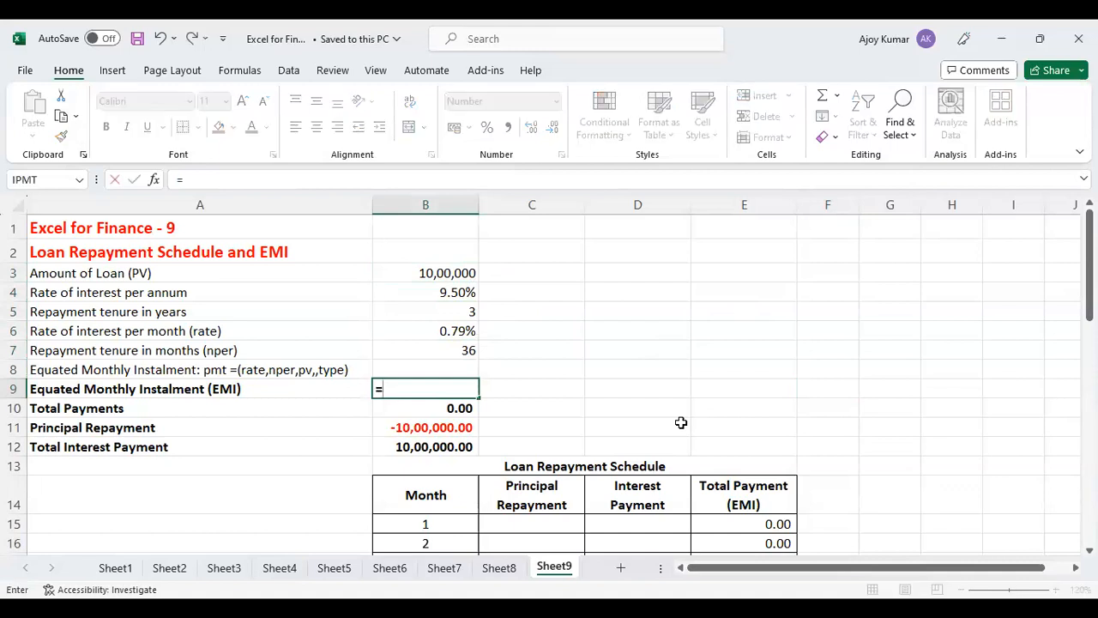
pyautogui.write('pmt')
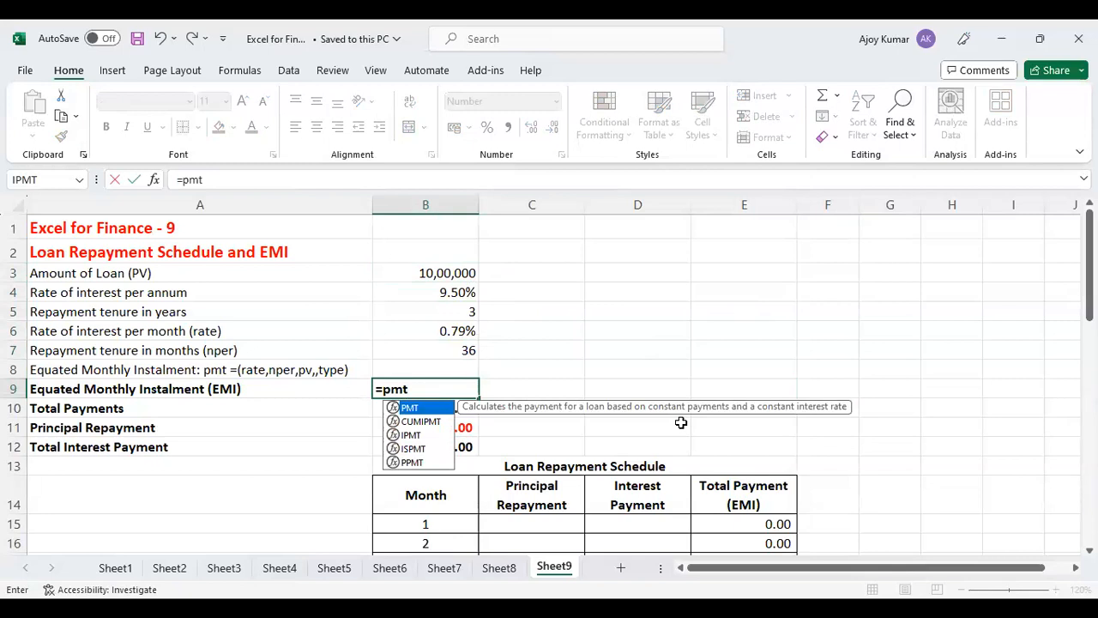
pyautogui.write('(')
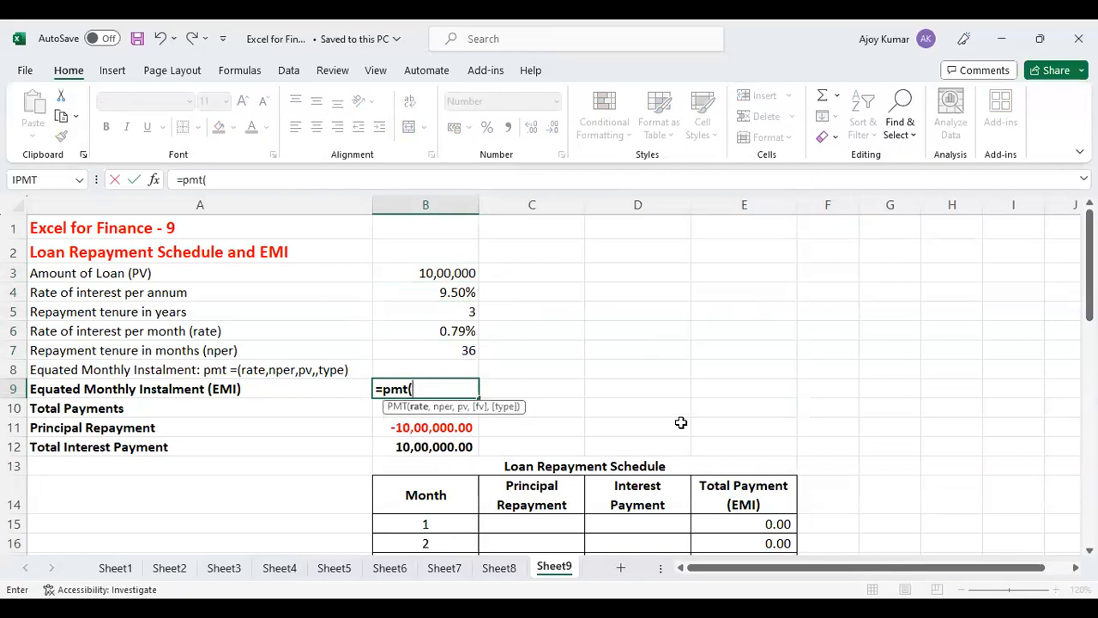
pyautogui.click(444, 332)
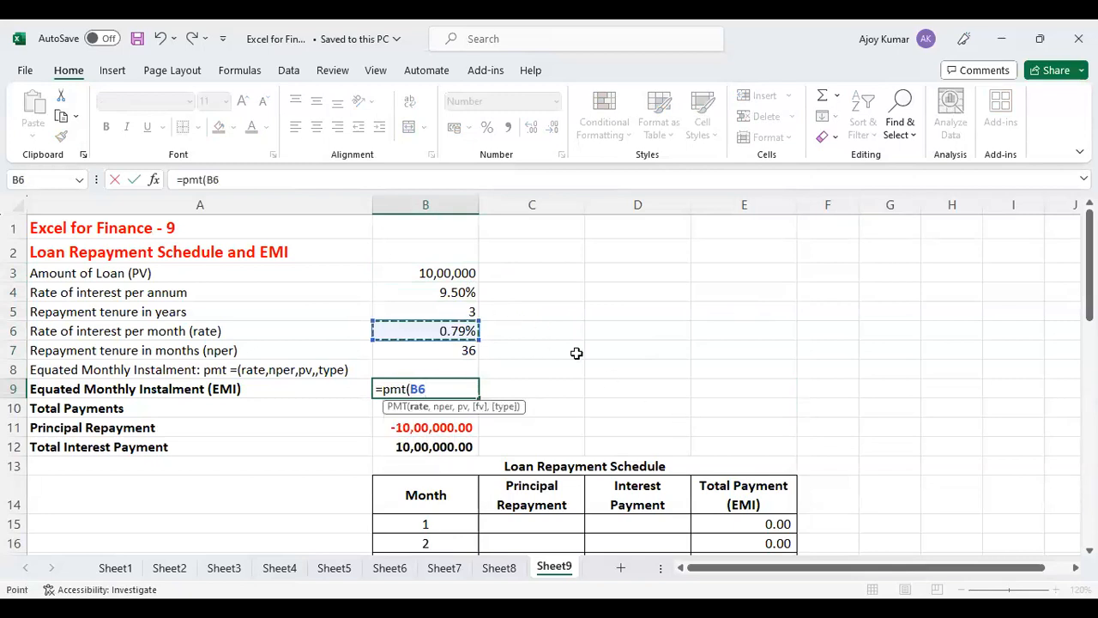
pyautogui.write(',')
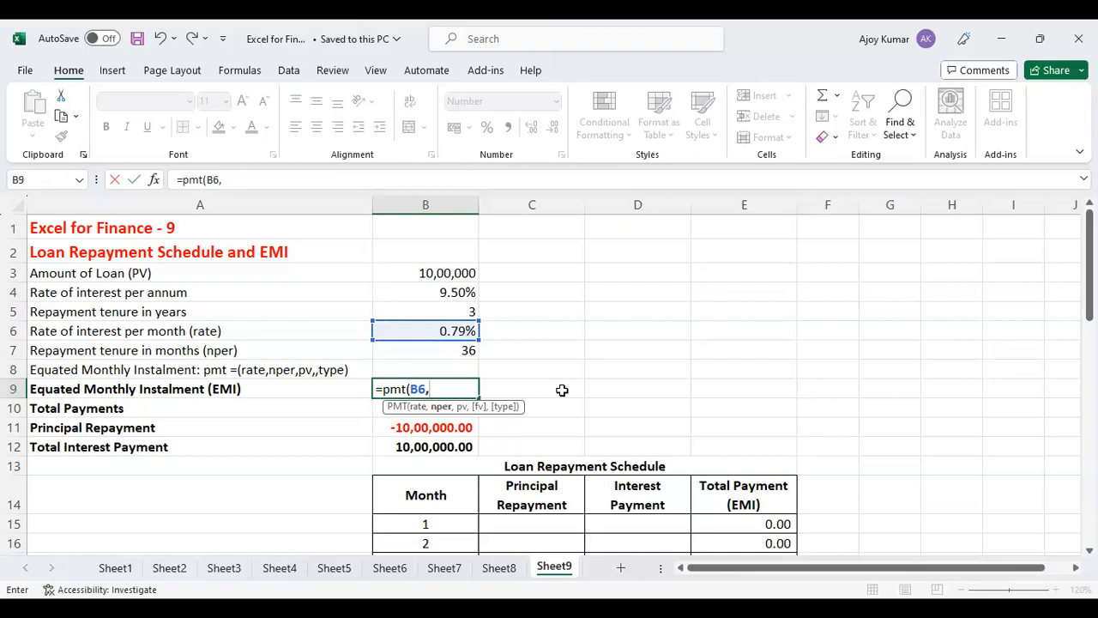
pyautogui.click(462, 350)
pyautogui.write(',')
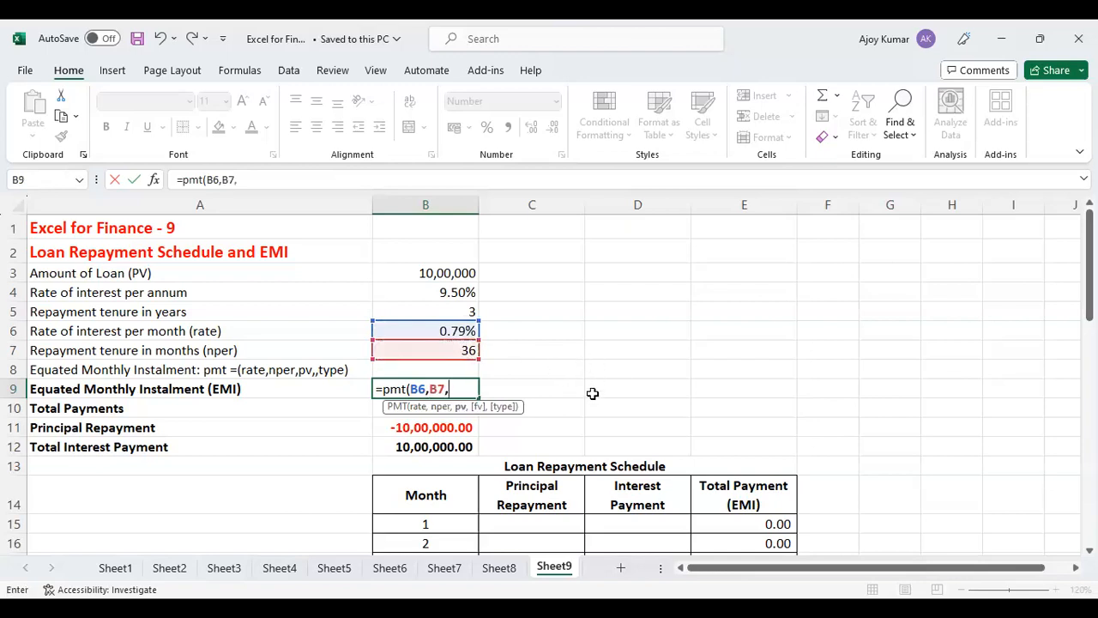
pyautogui.click(470, 274)
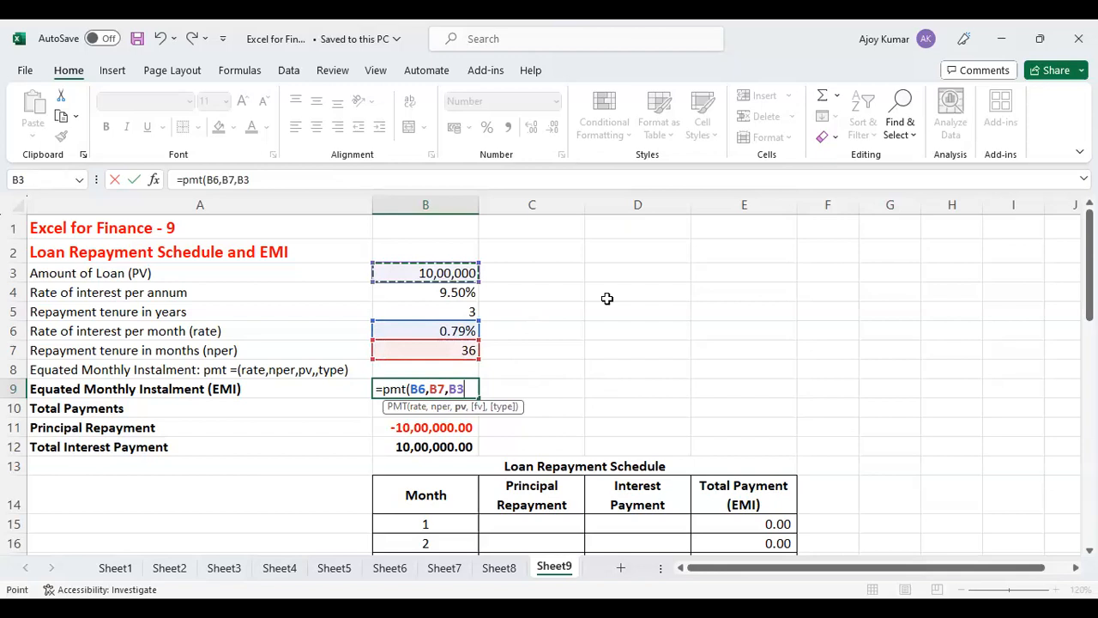
pyautogui.write(',')
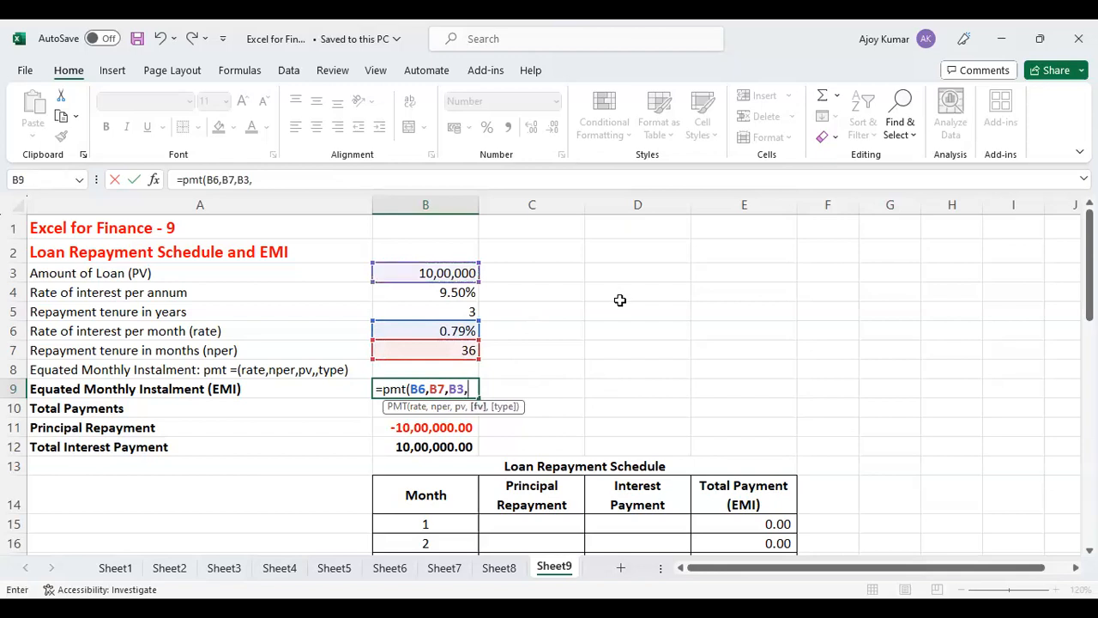
pyautogui.write(',0')
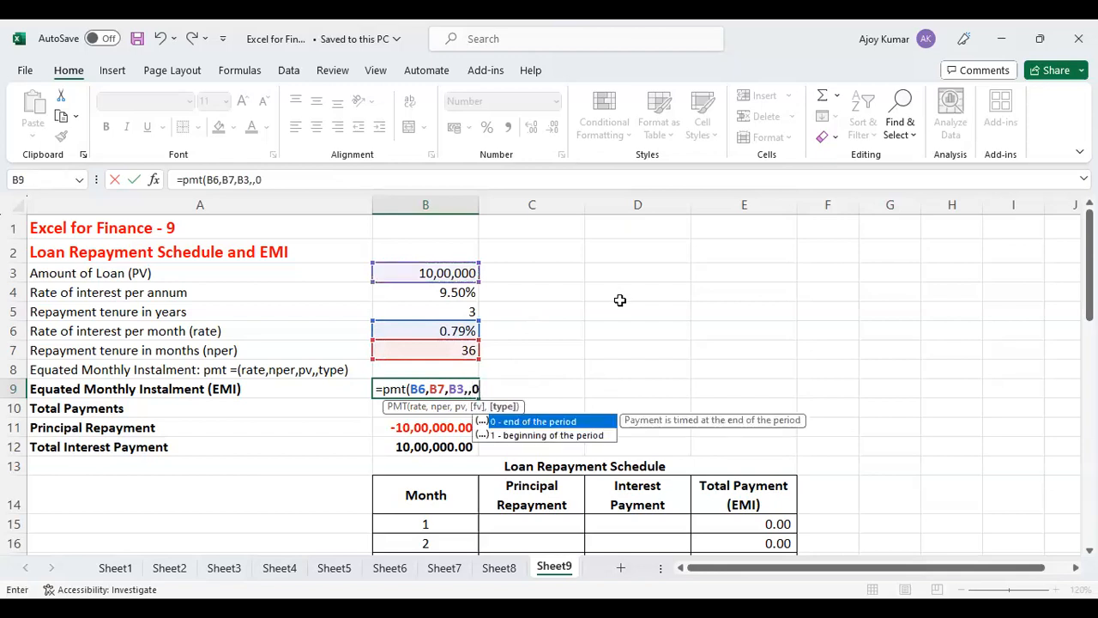
pyautogui.press('Return')
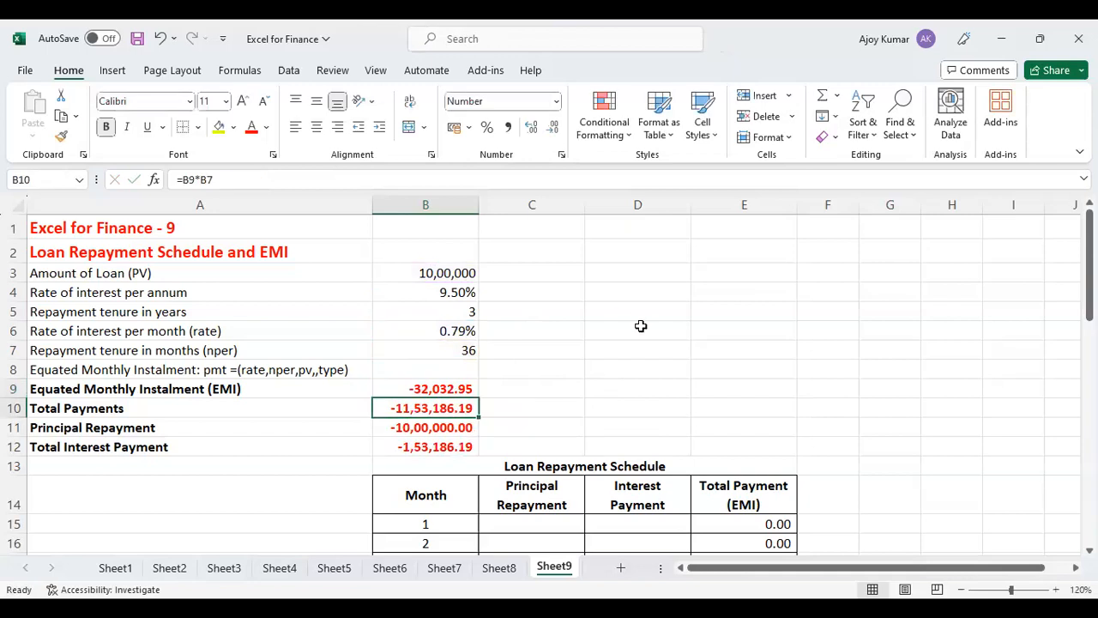
# Check the formulas behind the EMI, total payments, principal repayment and total interest payment in B9 to B12.
pyautogui.click(464, 384)
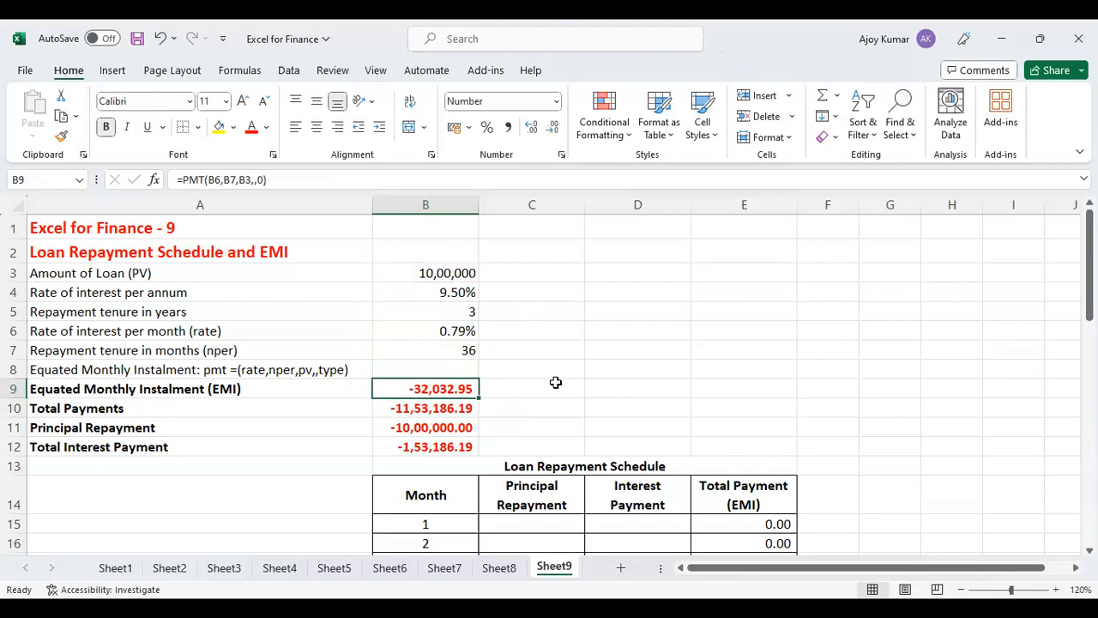
pyautogui.click(465, 407)
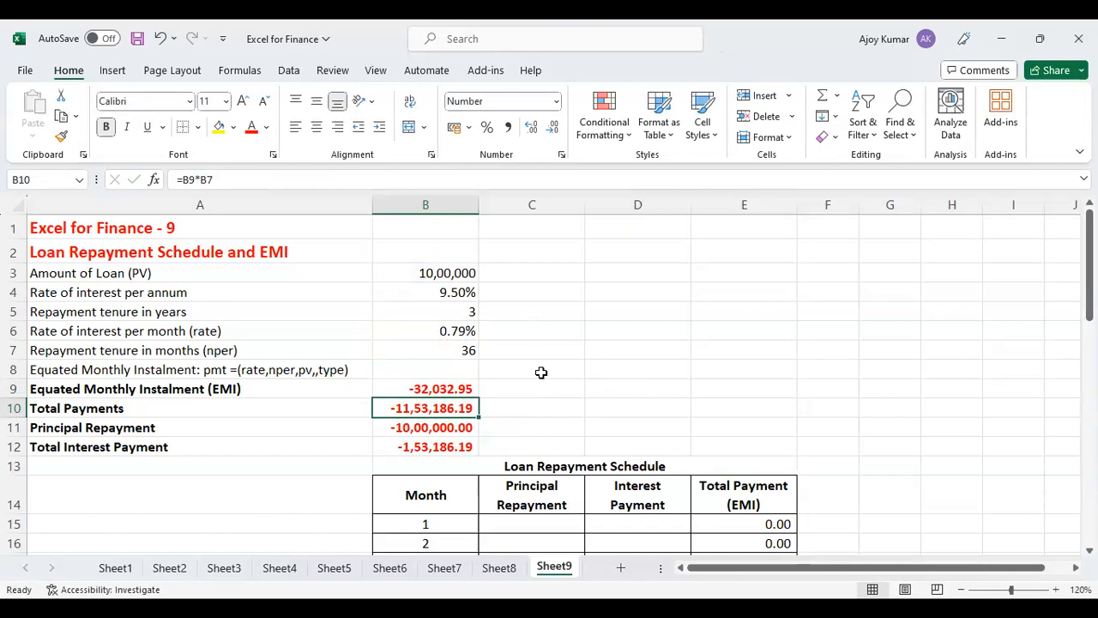
pyautogui.press('Down')
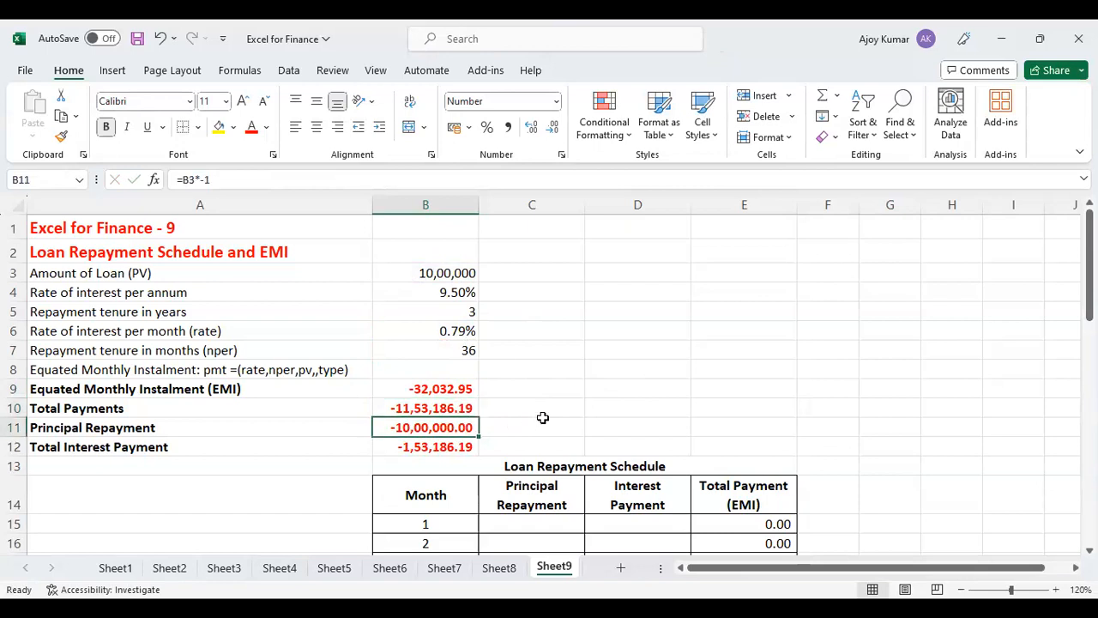
pyautogui.click(423, 448)
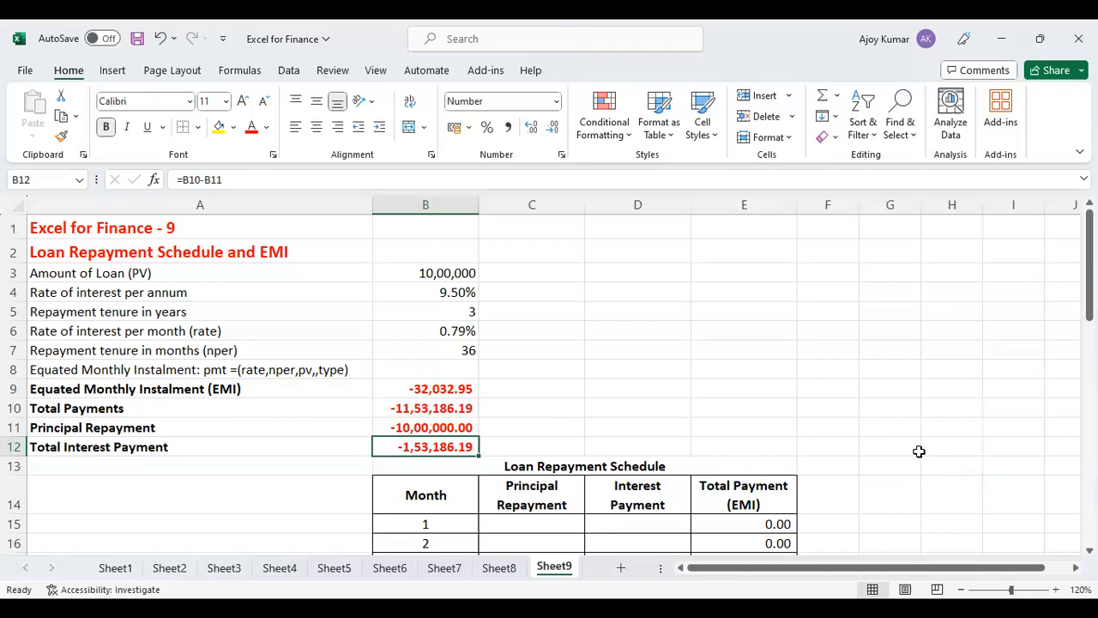
# Examine the Loan Repayment Schedule's column headings and its monthly rows down to the Total row.
pyautogui.scroll(-2, 916, 451)
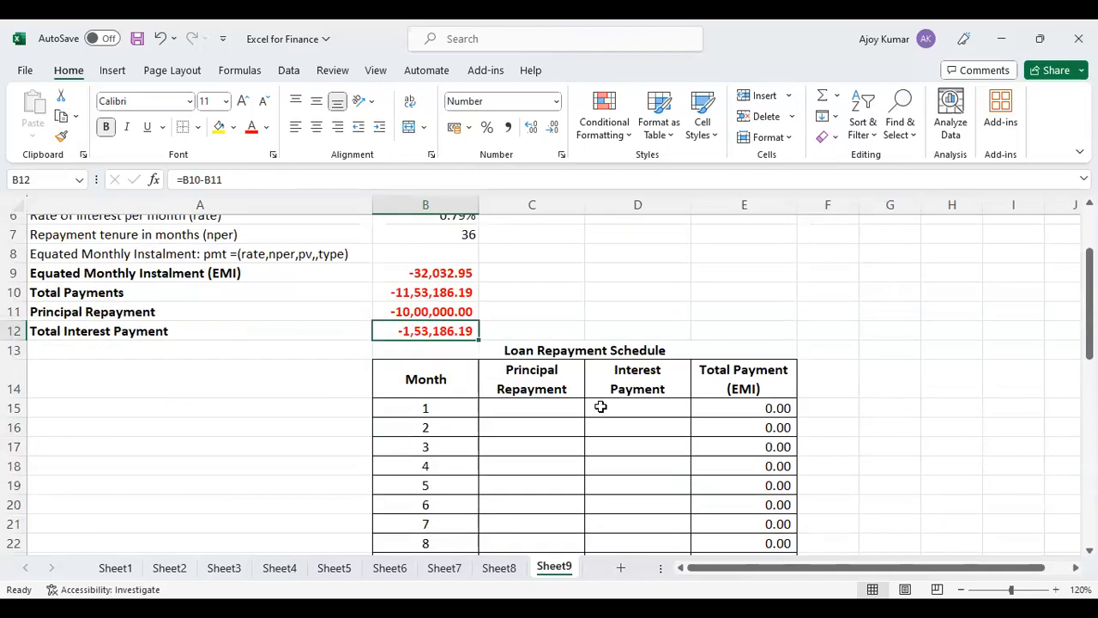
pyautogui.click(420, 371)
pyautogui.click(517, 386)
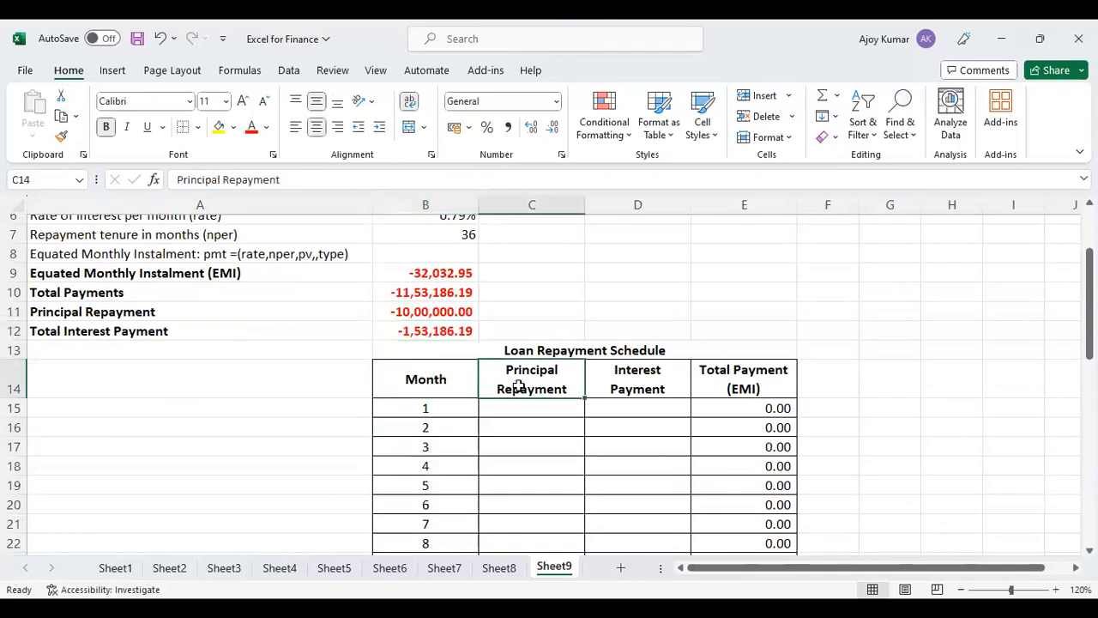
pyautogui.click(617, 391)
pyautogui.click(718, 378)
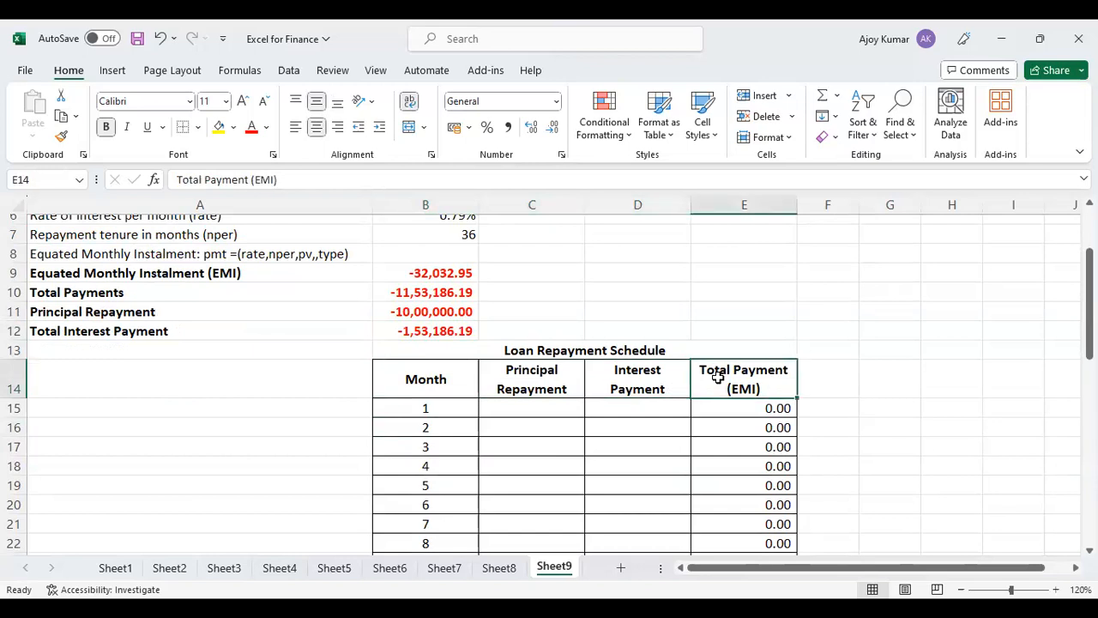
pyautogui.click(546, 383)
pyautogui.click(663, 381)
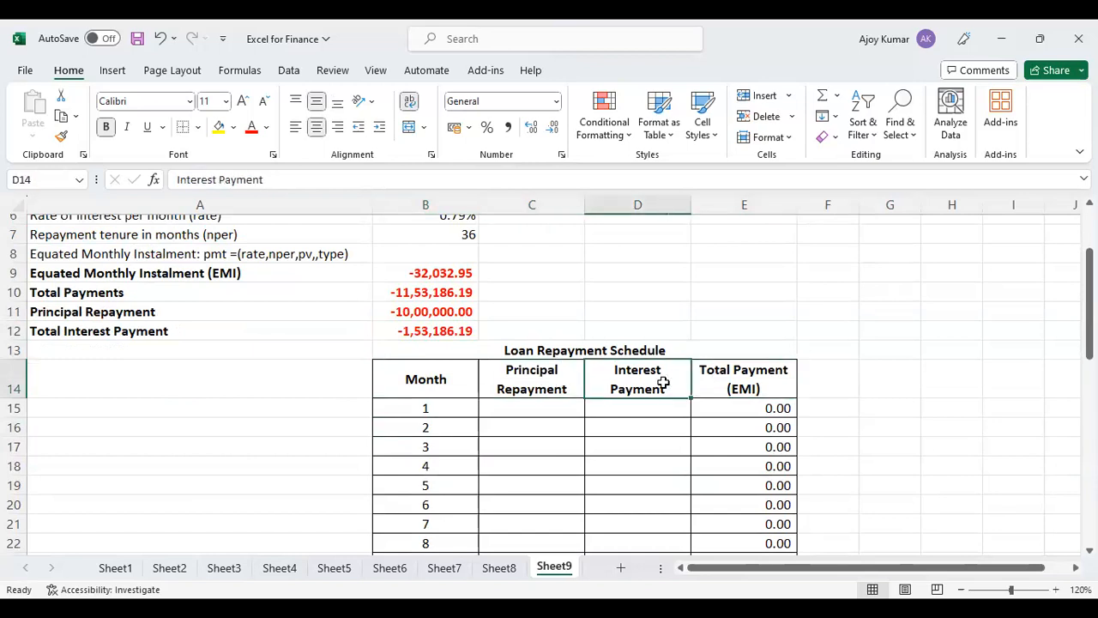
pyautogui.click(756, 384)
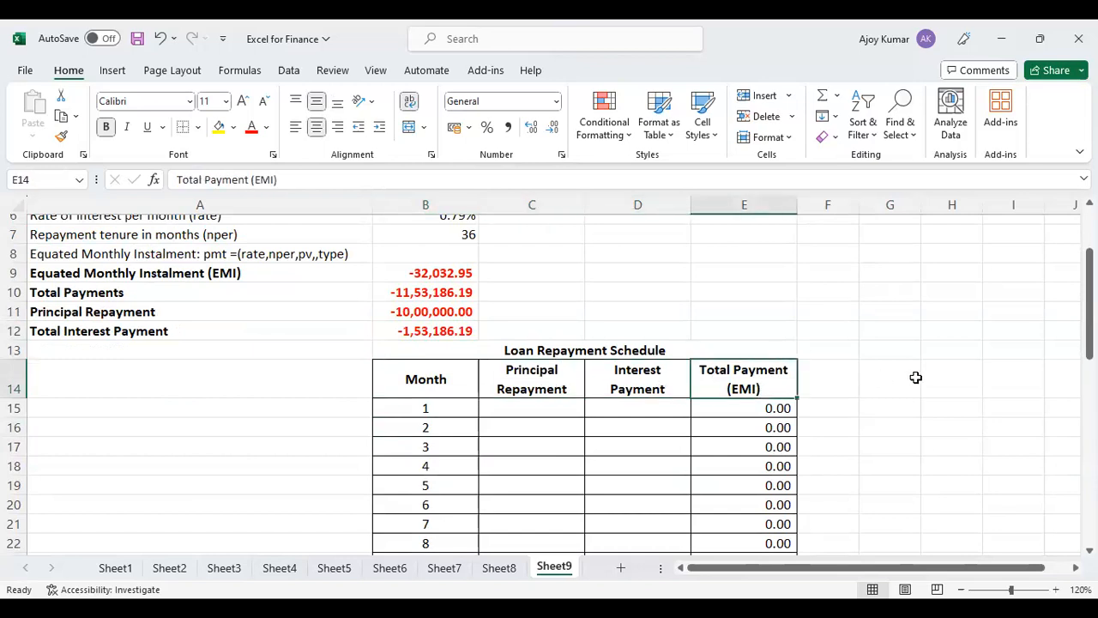
pyautogui.scroll(-10, 489, 401)
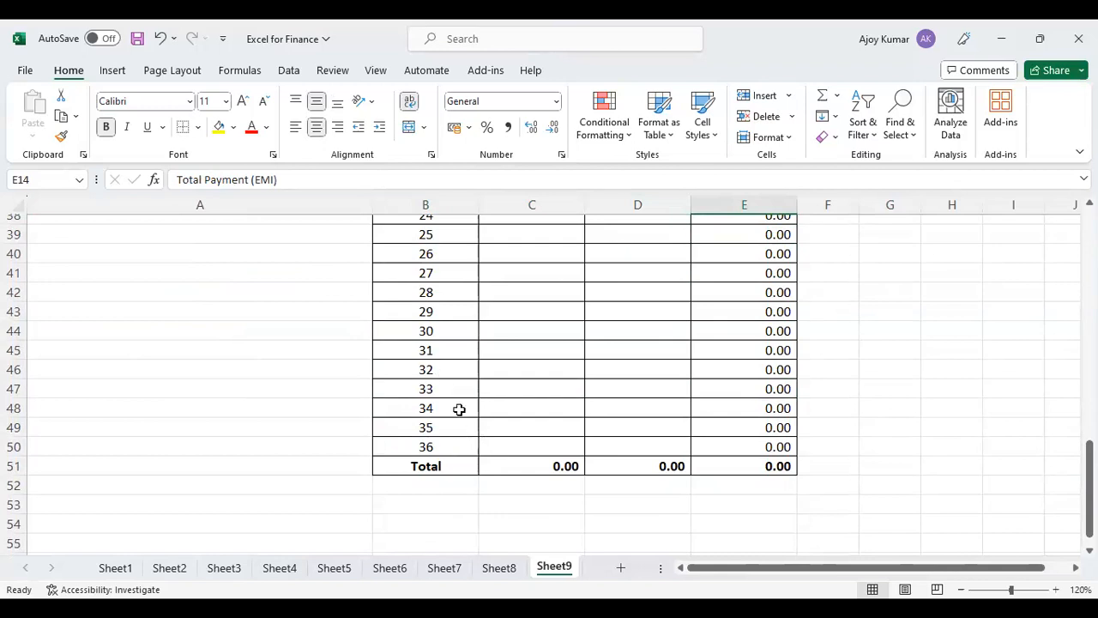
pyautogui.scroll(11, 459, 409)
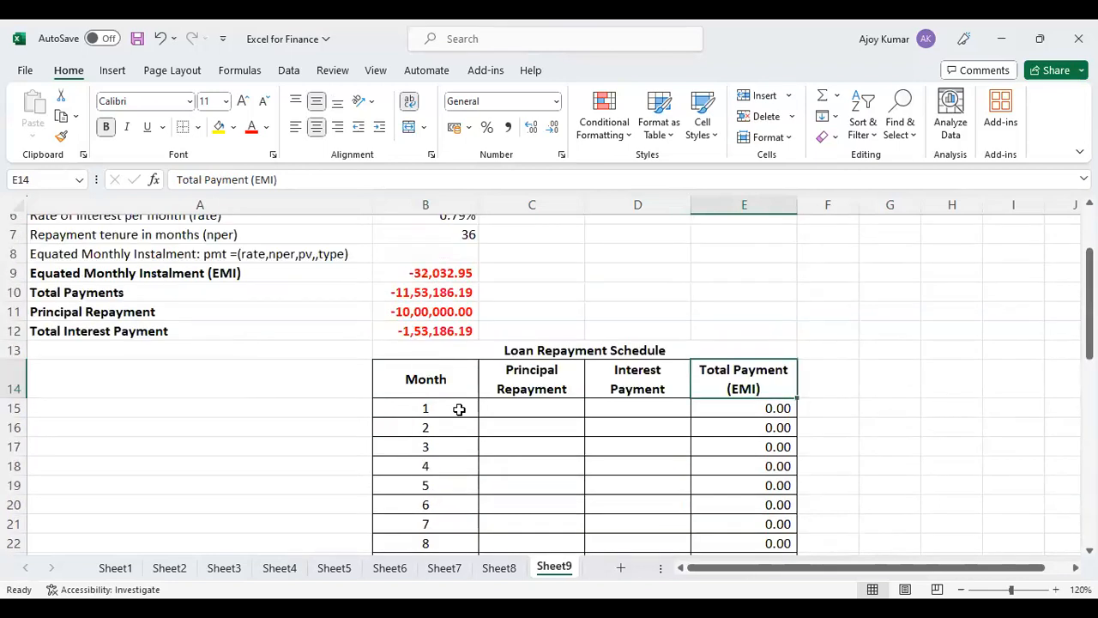
pyautogui.scroll(2, 794, 429)
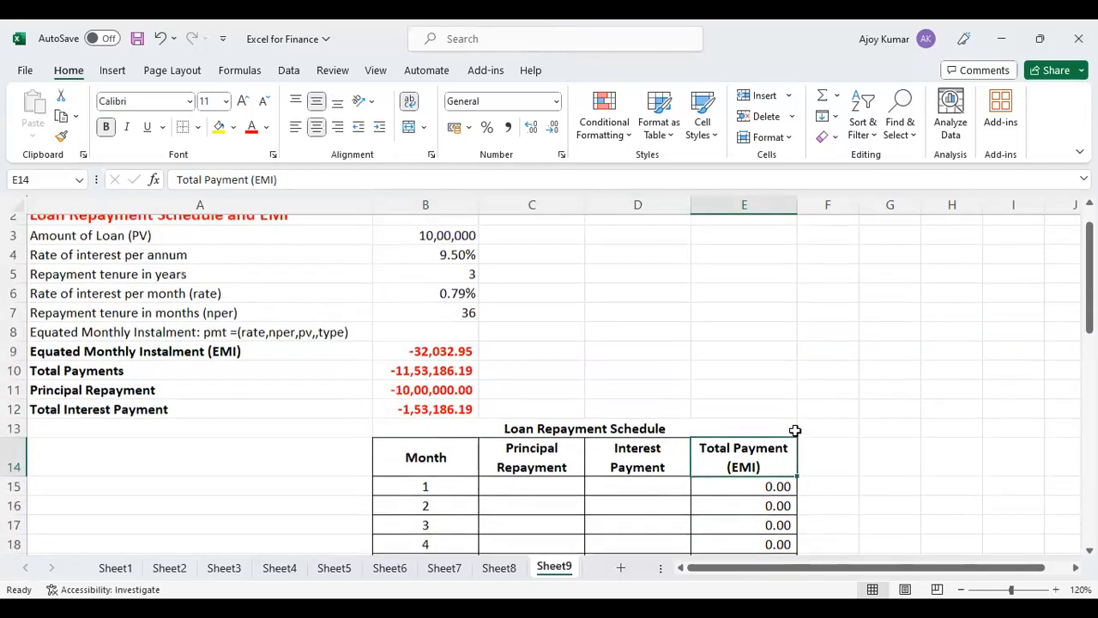
pyautogui.scroll(-1, 613, 513)
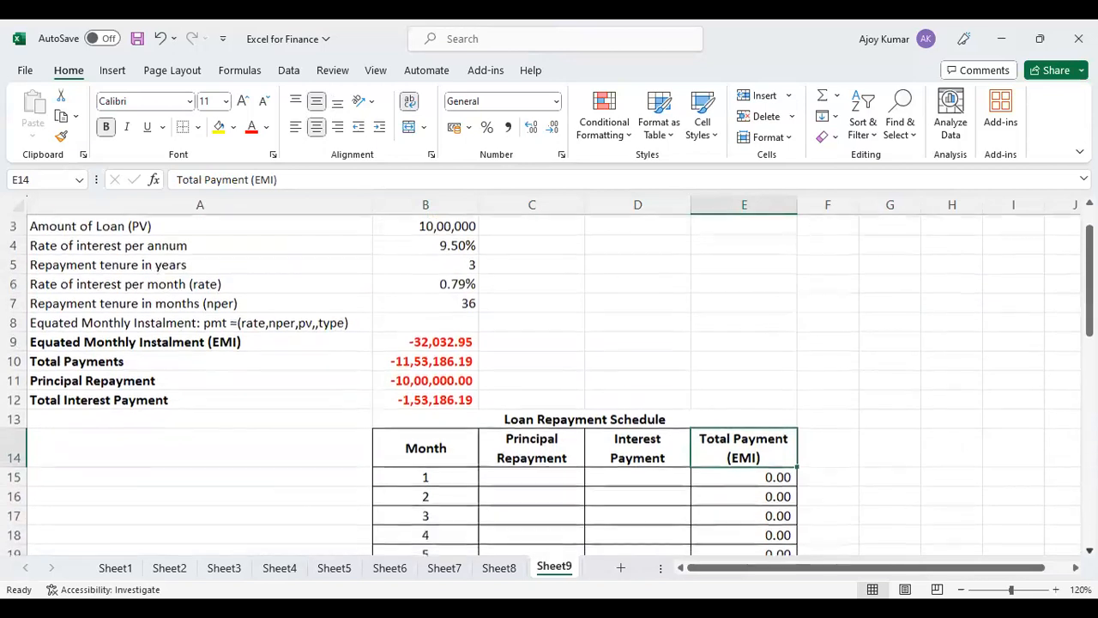
# Write the month 1 principal repayment formula =PPMT(B6,B15,B7,B3,,0) in C15.
pyautogui.click(554, 476)
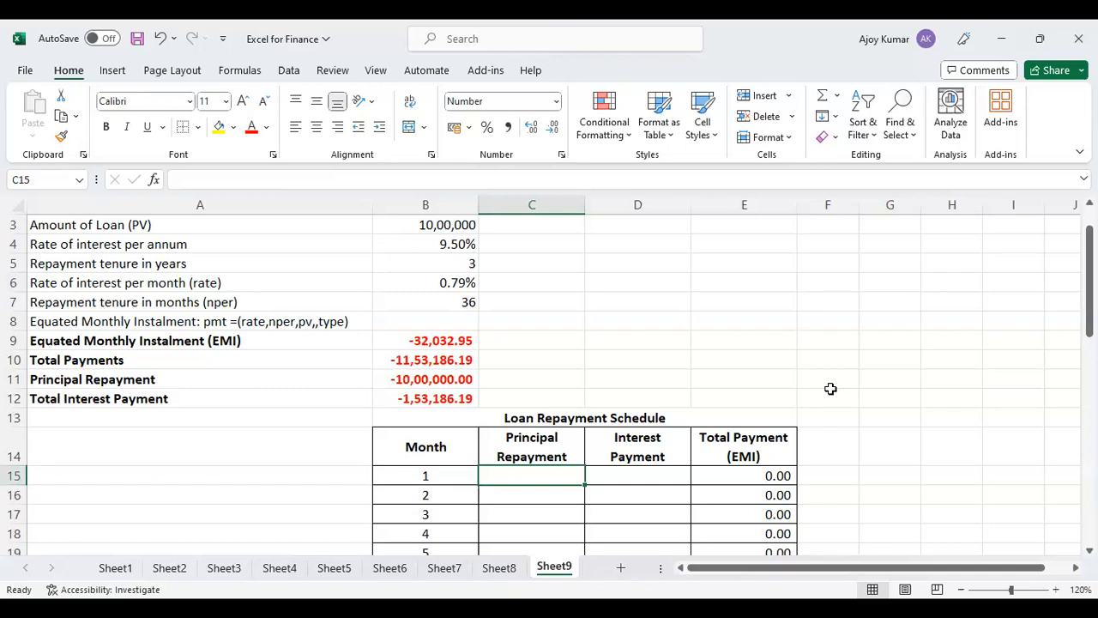
pyautogui.write('=')
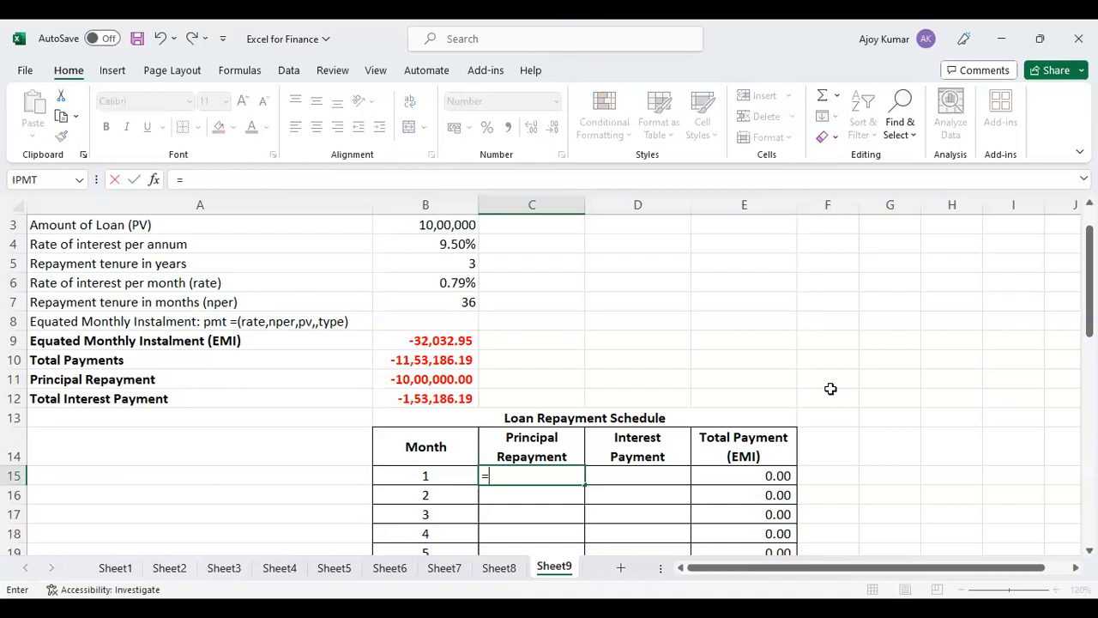
pyautogui.write('PPMT(')
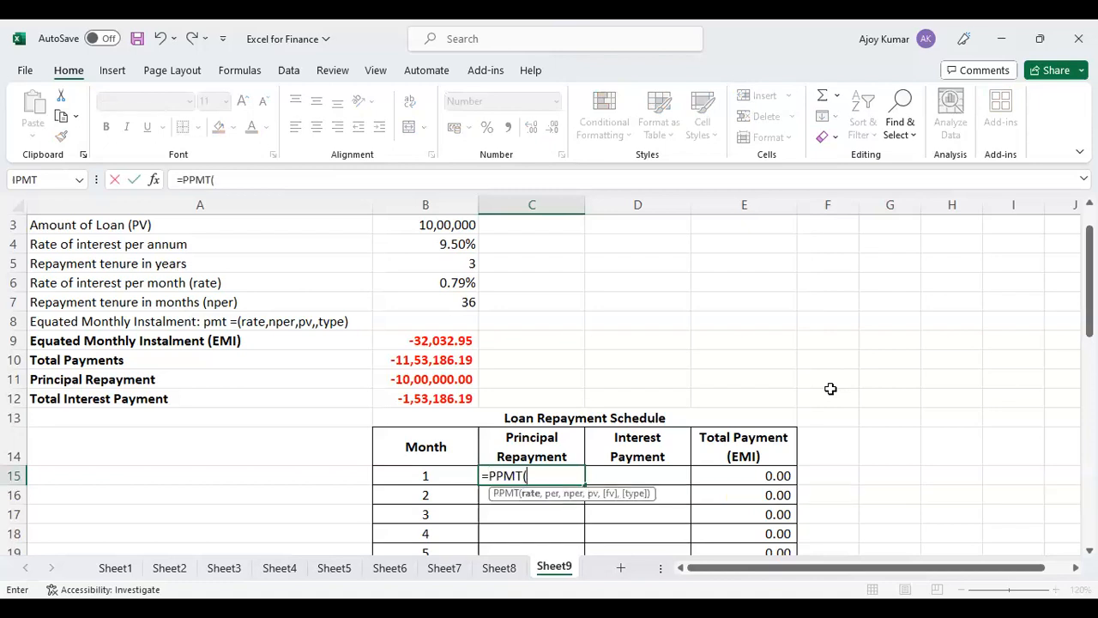
pyautogui.click(460, 278)
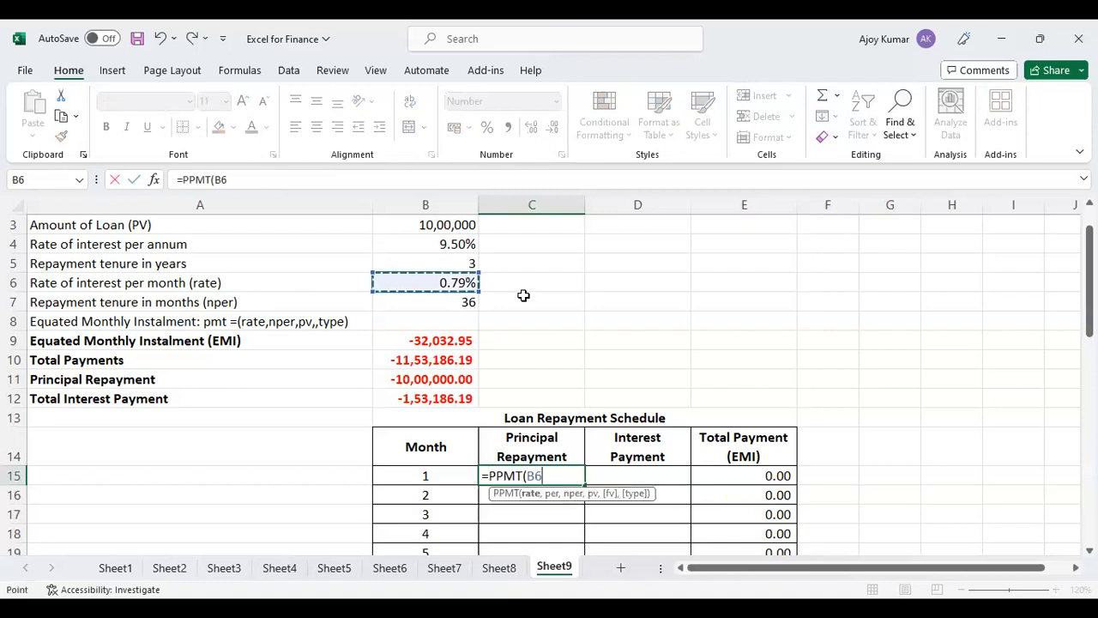
pyautogui.write(',')
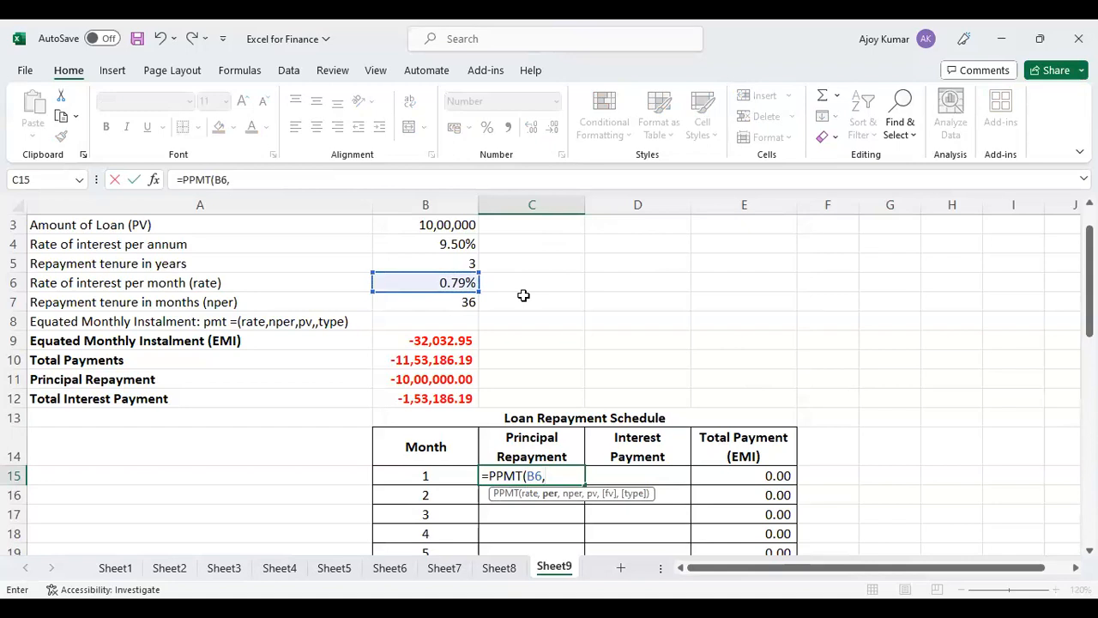
pyautogui.click(431, 475)
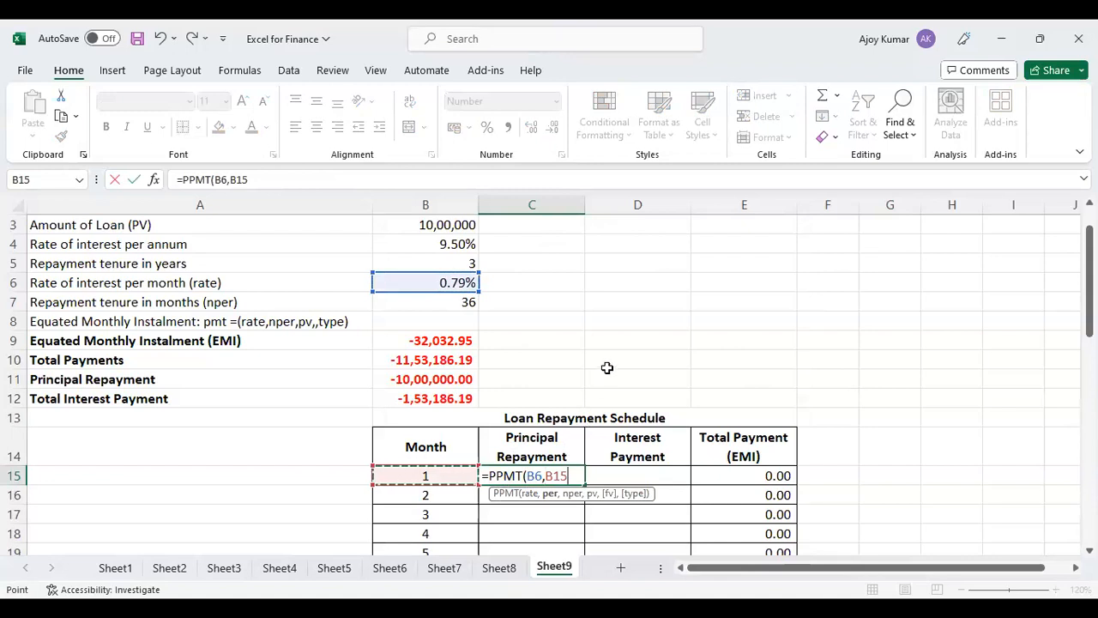
pyautogui.write(',')
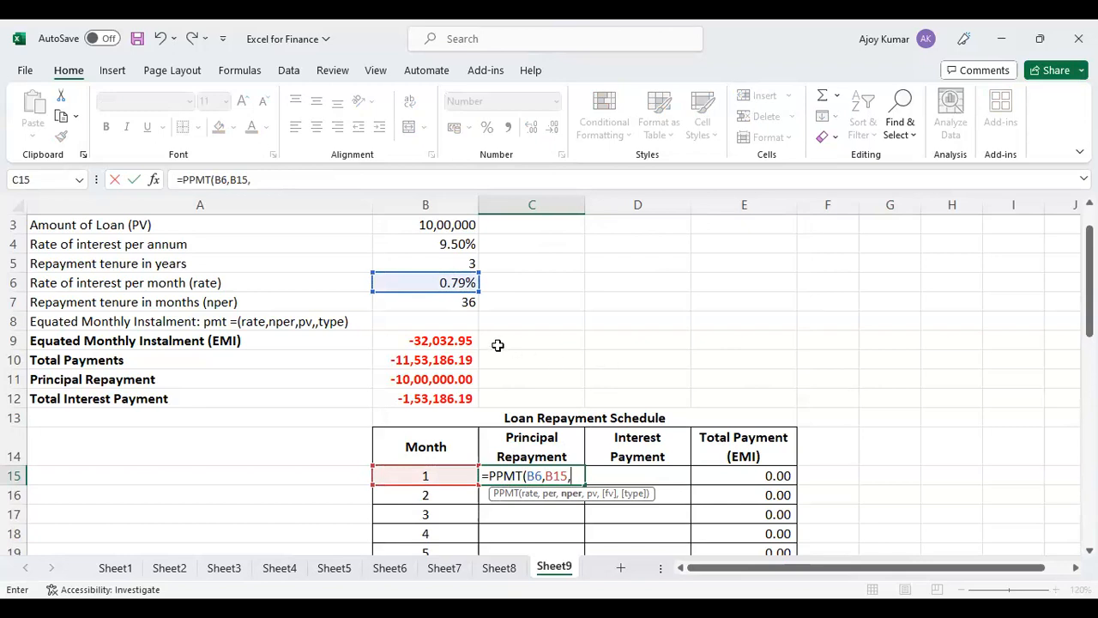
pyautogui.click(453, 304)
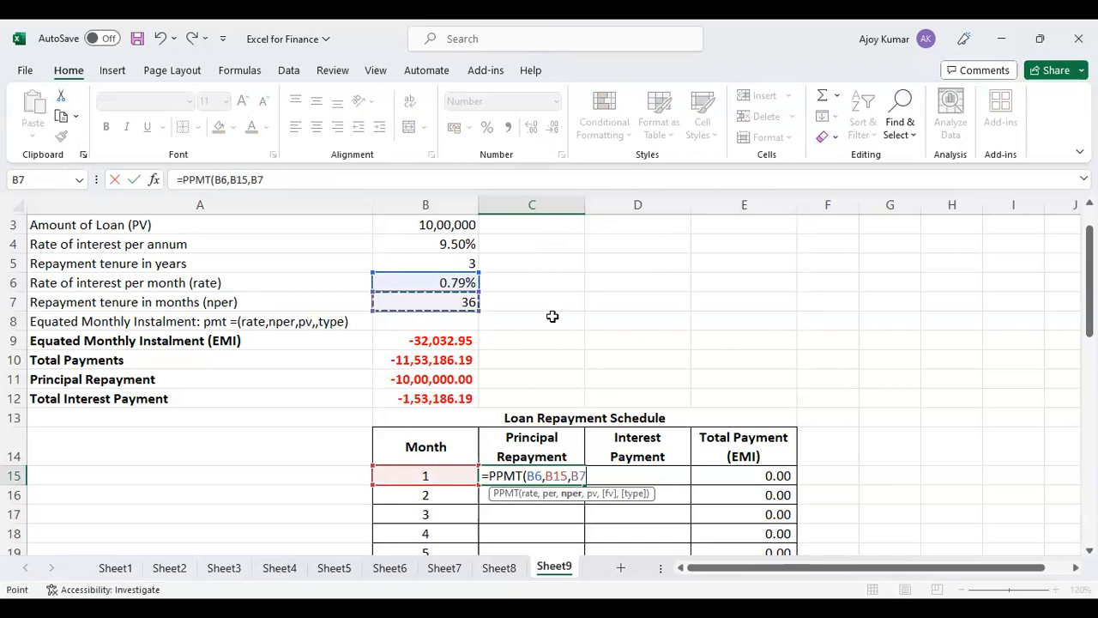
pyautogui.write(',')
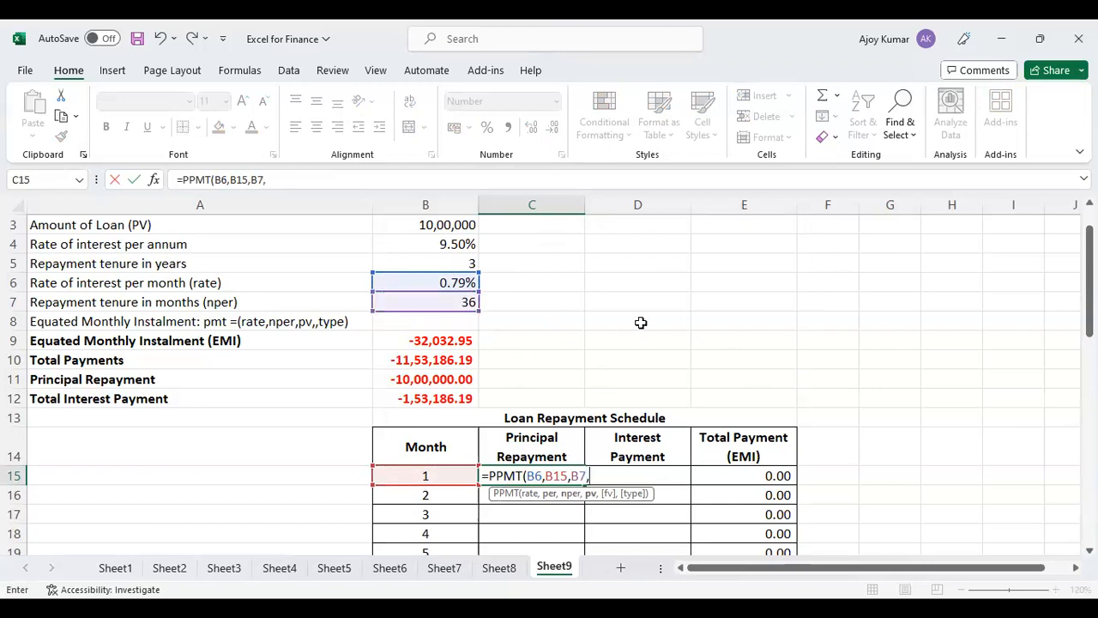
pyautogui.click(462, 219)
pyautogui.write(',')
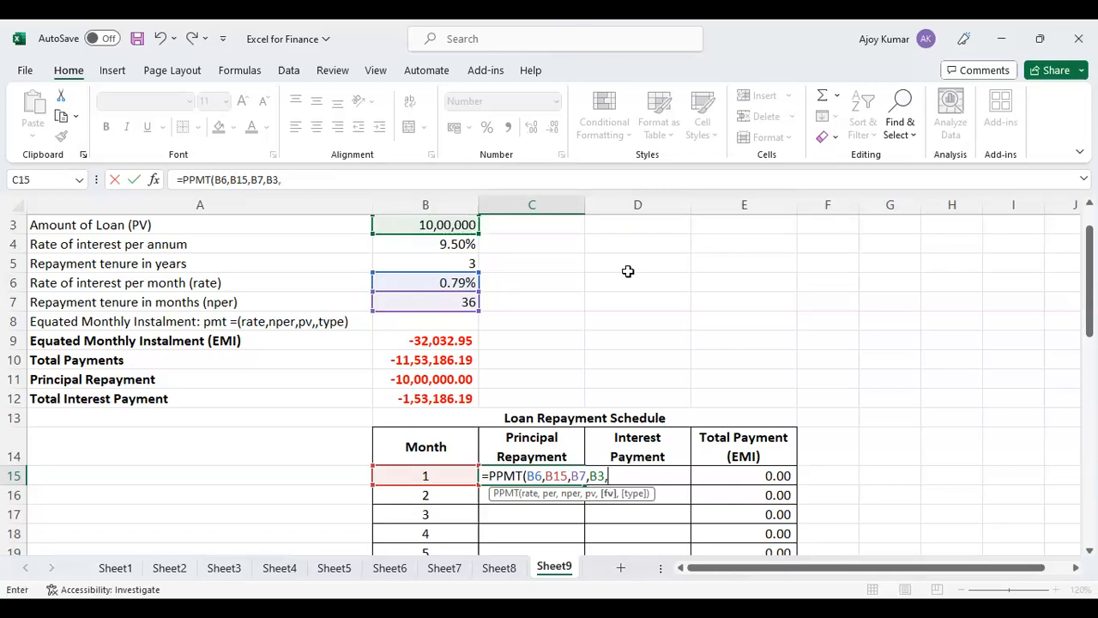
pyautogui.write(',')
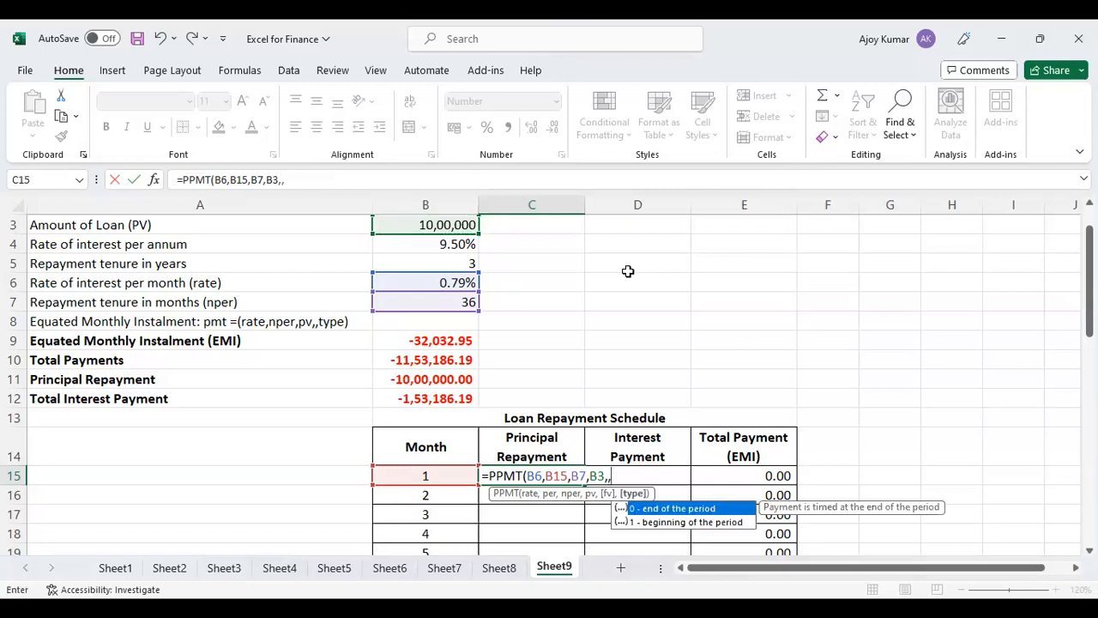
pyautogui.write('0)')
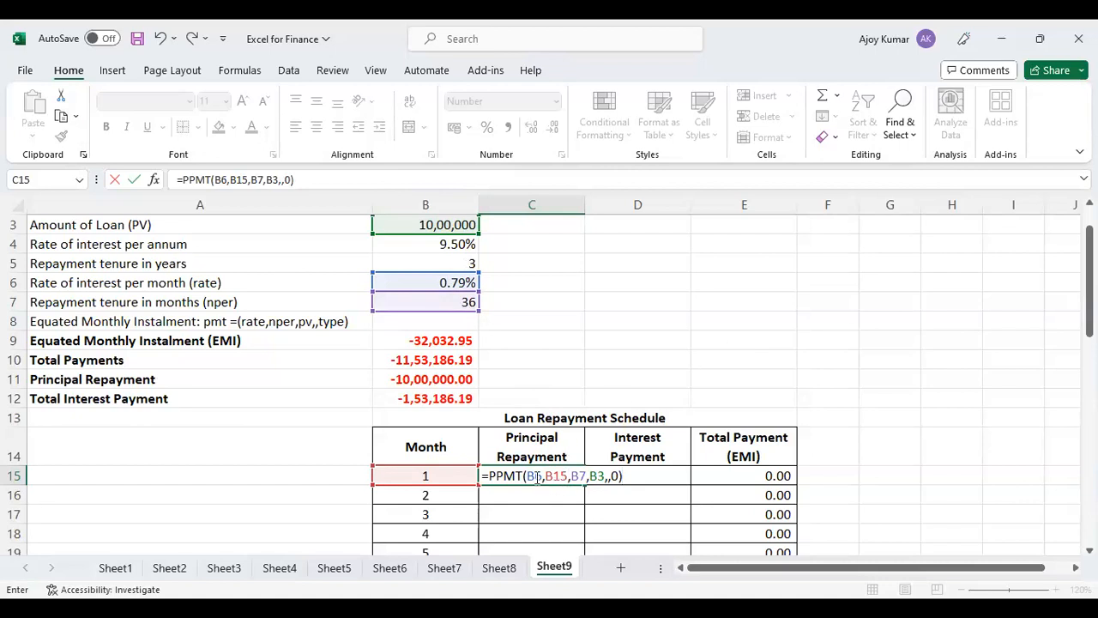
# Make the rate, nper and pv references in C15 absolute, giving =PPMT($B$6,B15,$B$7,$B$3,,0), and enter the formula.
pyautogui.click(536, 475)
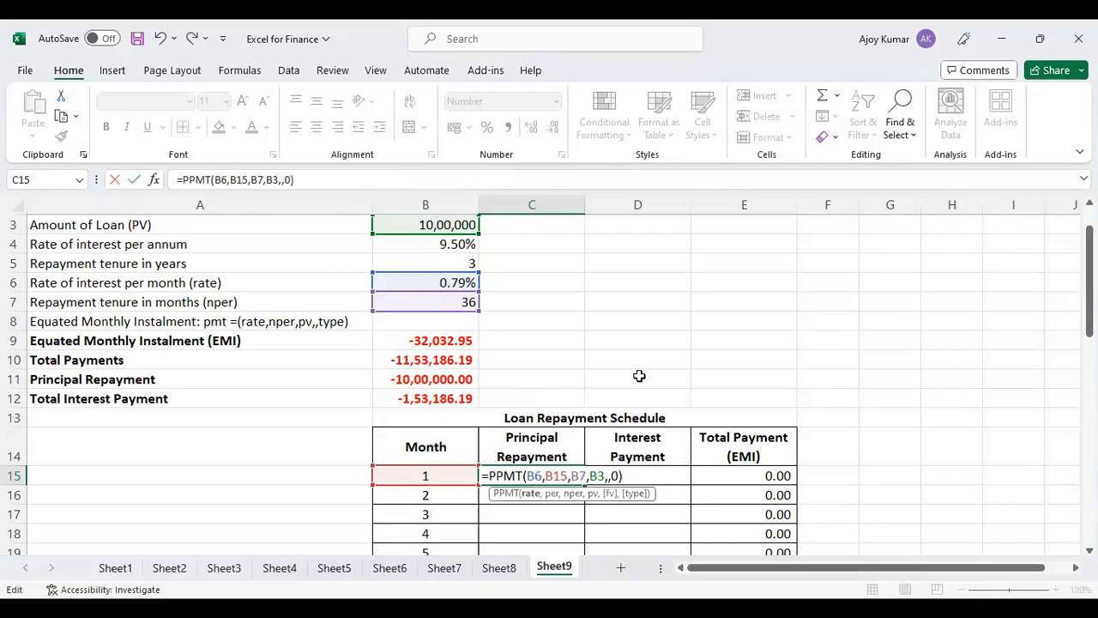
pyautogui.press('F4')
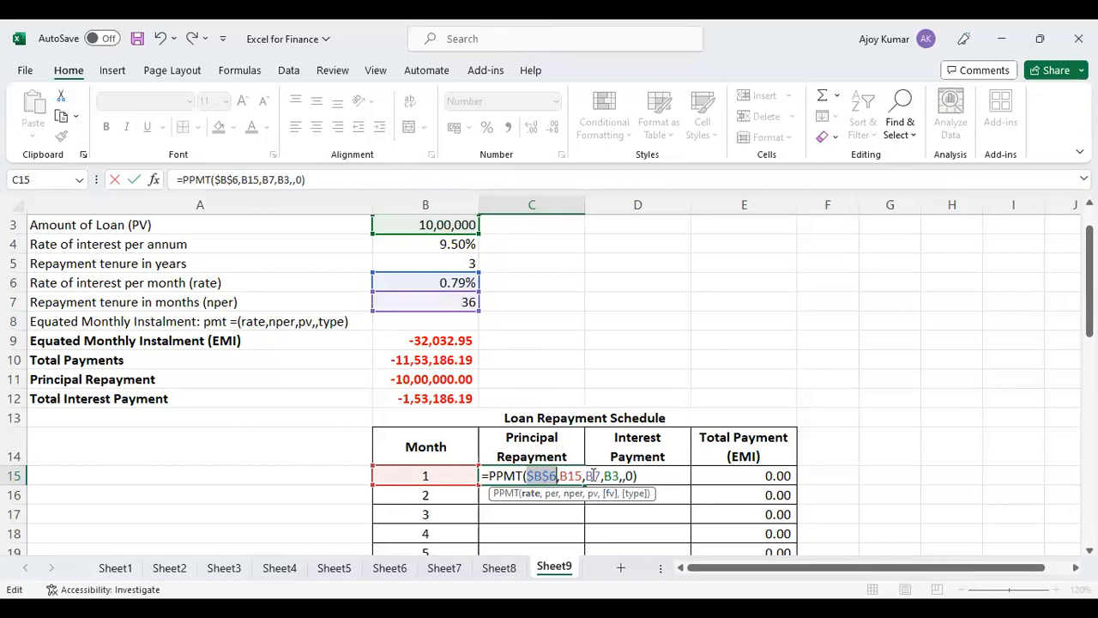
pyautogui.click(594, 477)
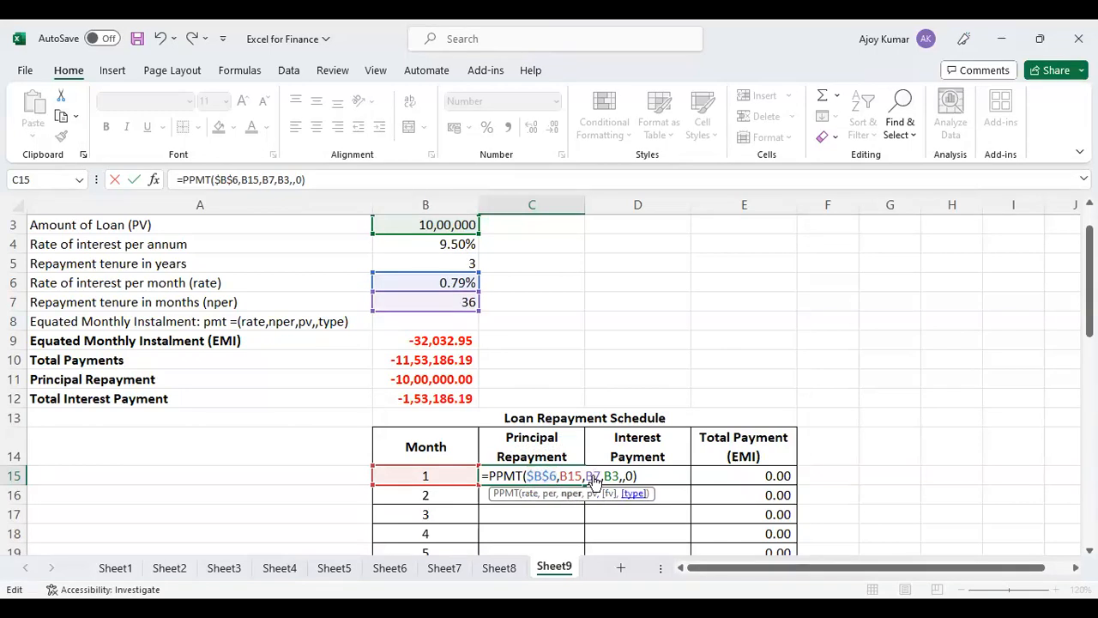
pyautogui.press('F4')
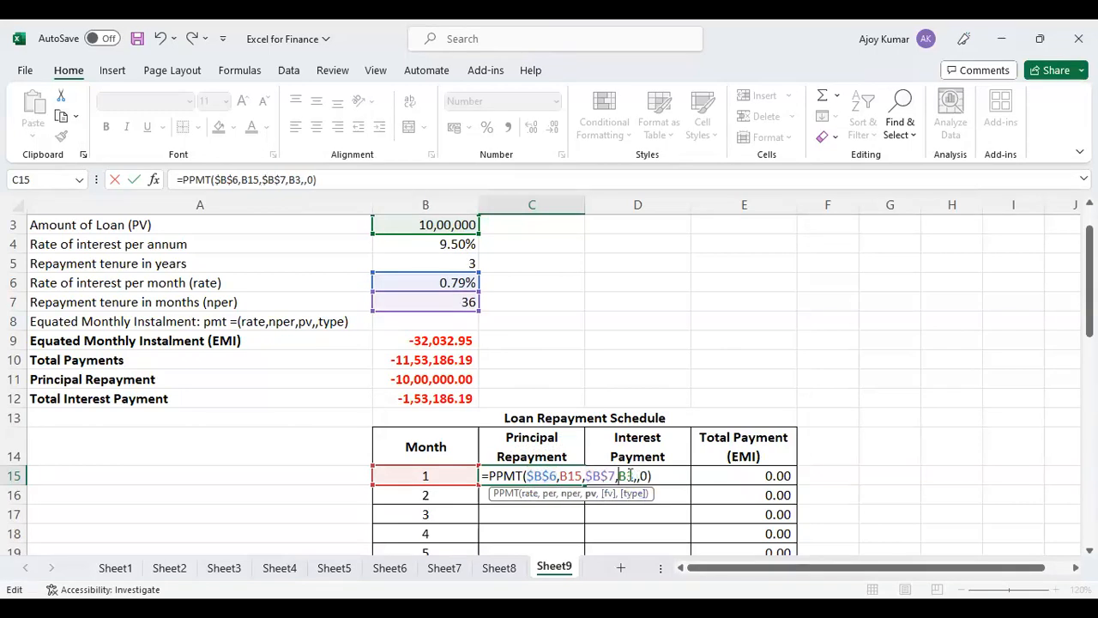
pyautogui.press('F4')
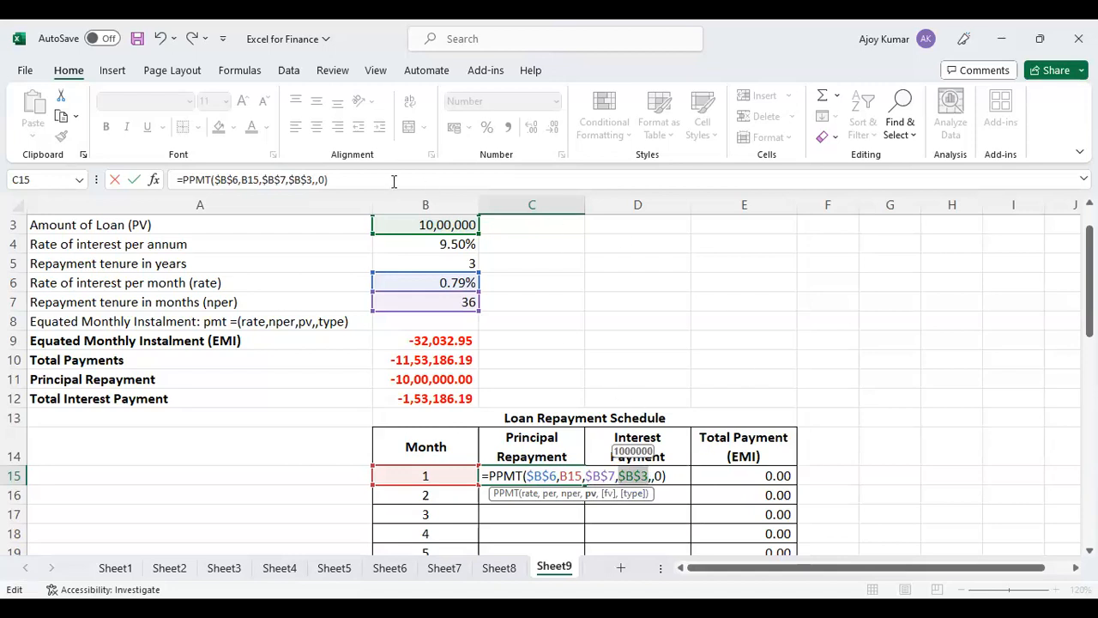
pyautogui.press('Return')
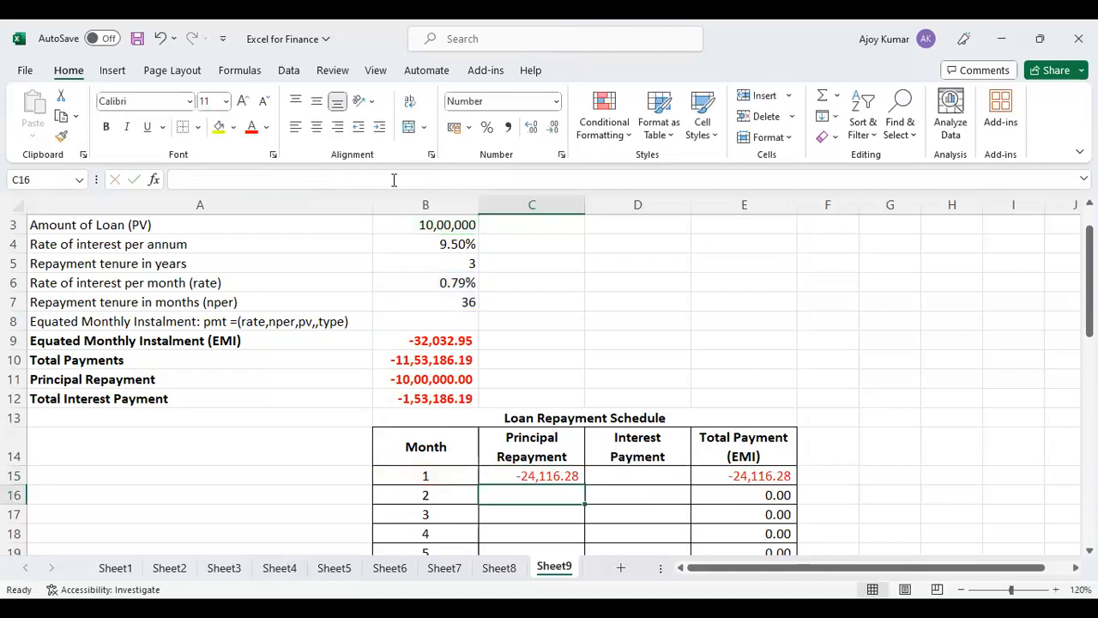
# Fill the principal repayment formula from C15 down the schedule through month 36.
pyautogui.click(453, 336)
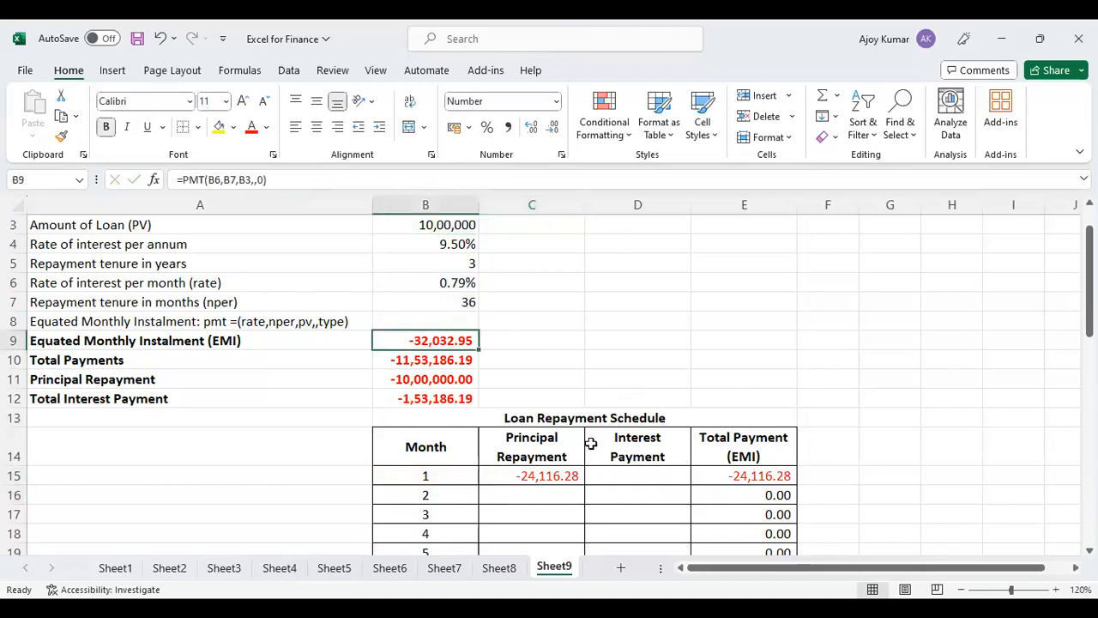
pyautogui.click(571, 467)
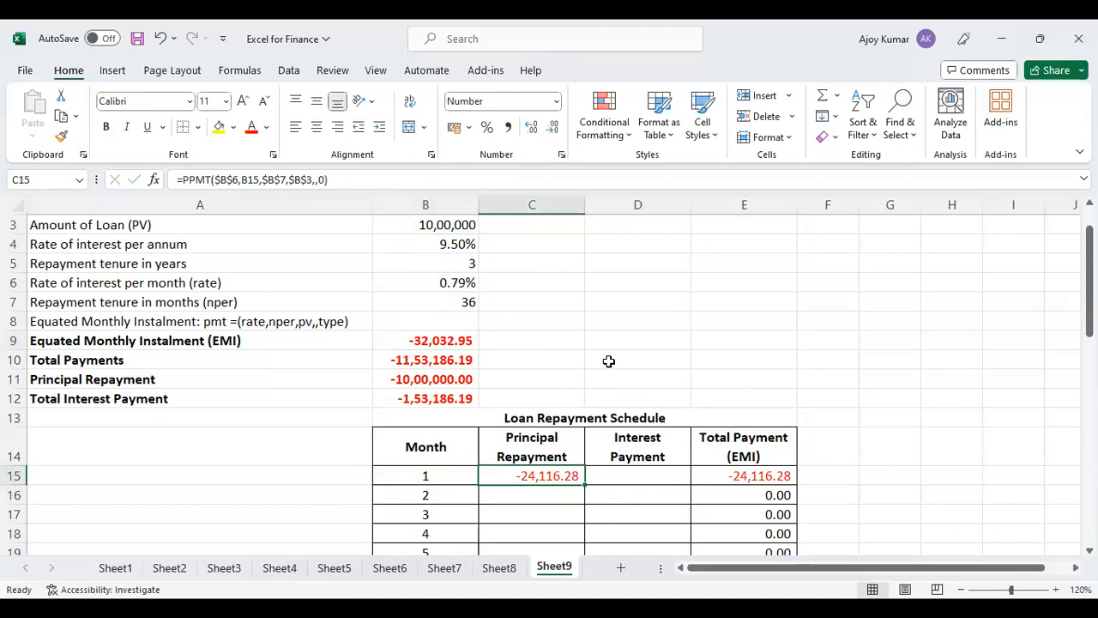
pyautogui.scroll(-1, 609, 361)
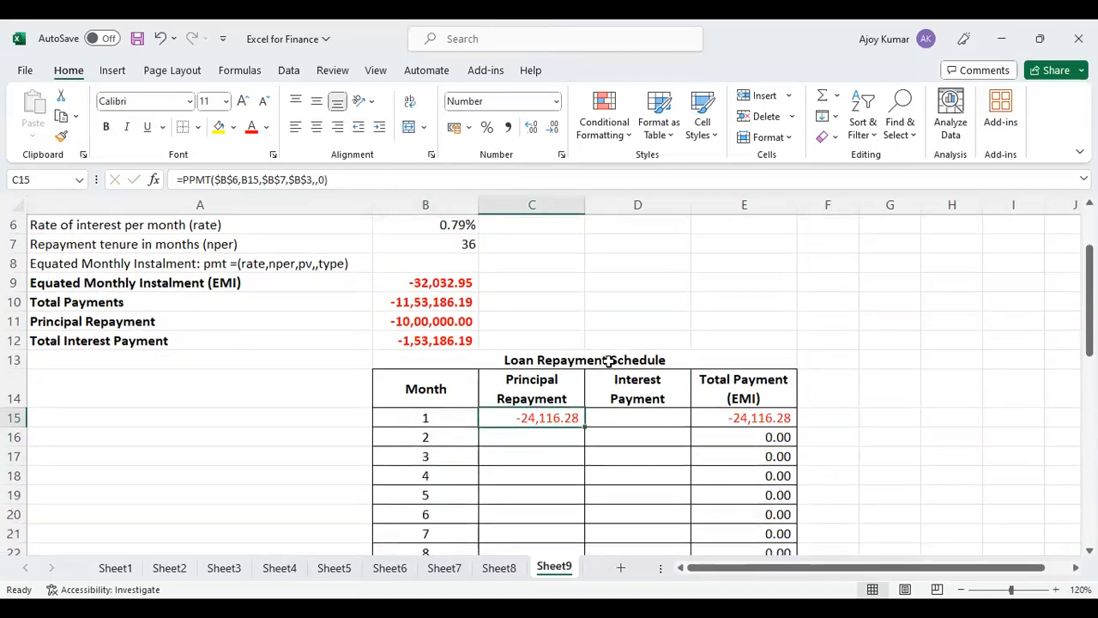
pyautogui.doubleClick(584, 428)
pyautogui.scroll(-12, 623, 434)
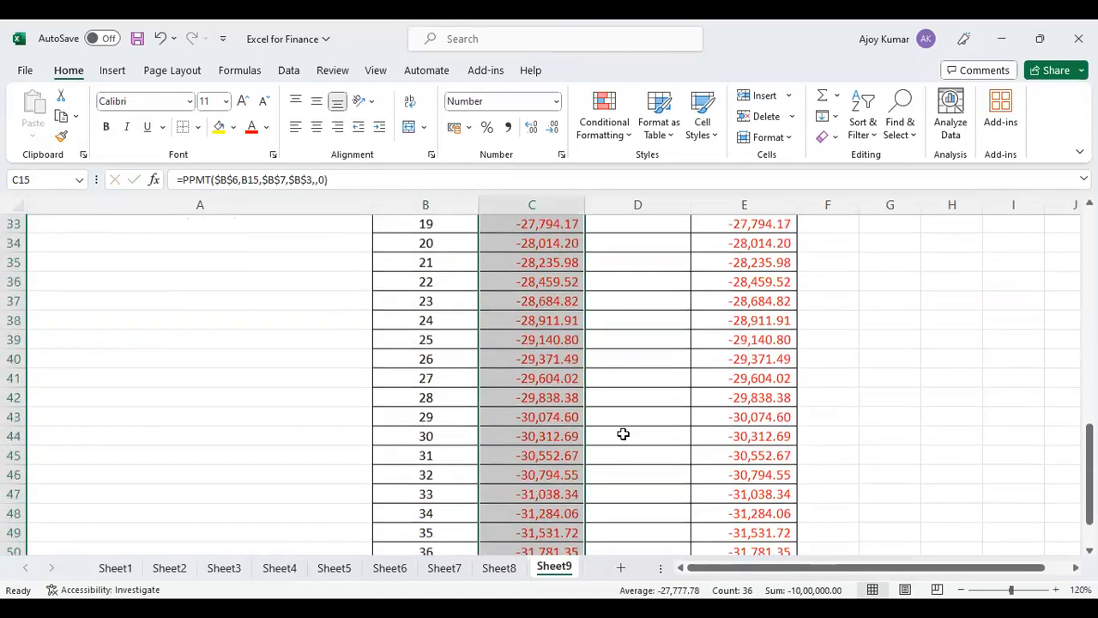
pyautogui.scroll(13, 623, 434)
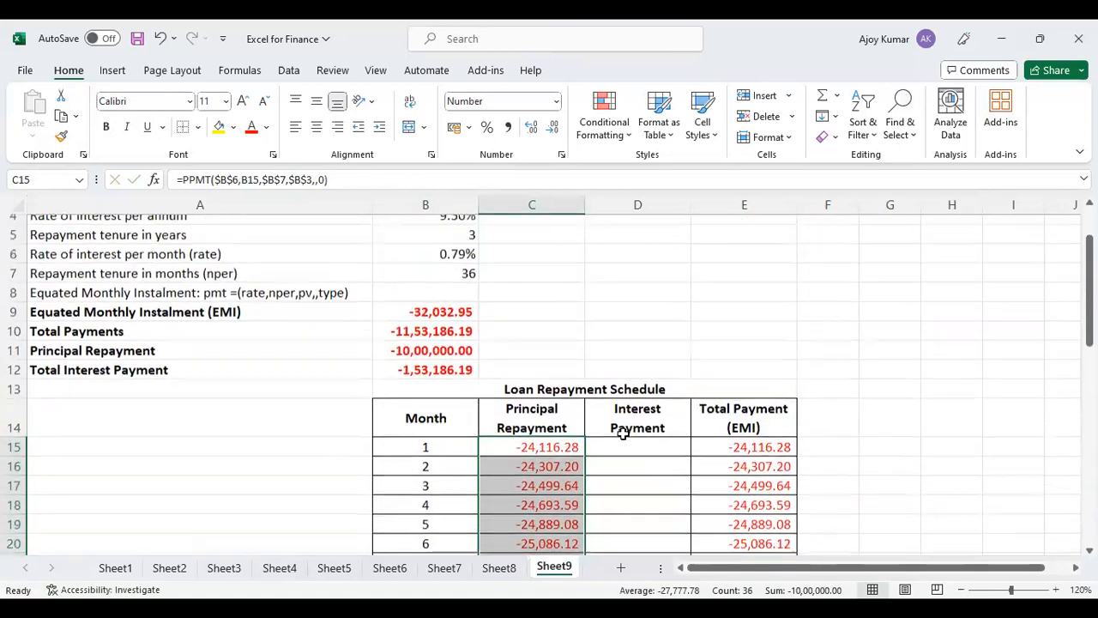
pyautogui.scroll(-1, 789, 500)
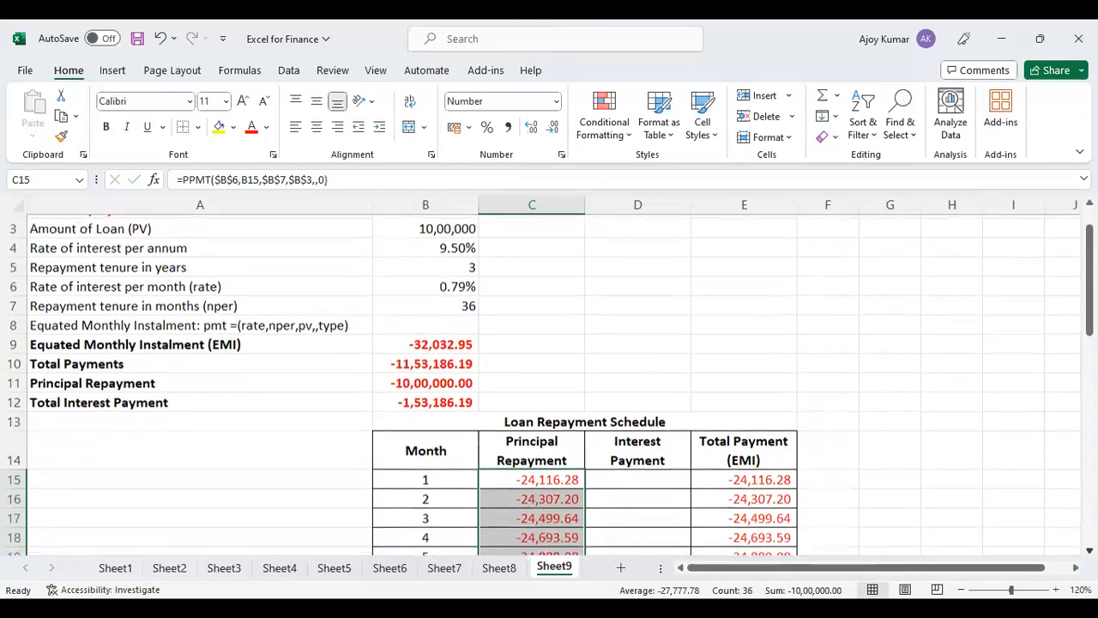
# Write the month 1 interest payment formula =IPMT(B6,B15,B7,B3,,0) in D15.
pyautogui.click(643, 472)
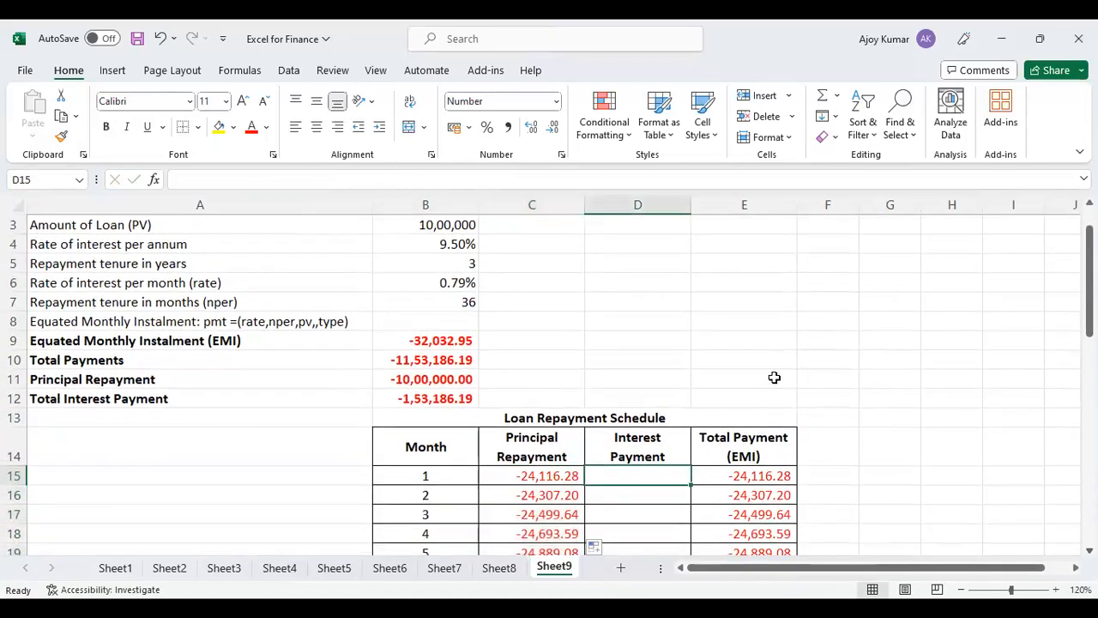
pyautogui.write('=')
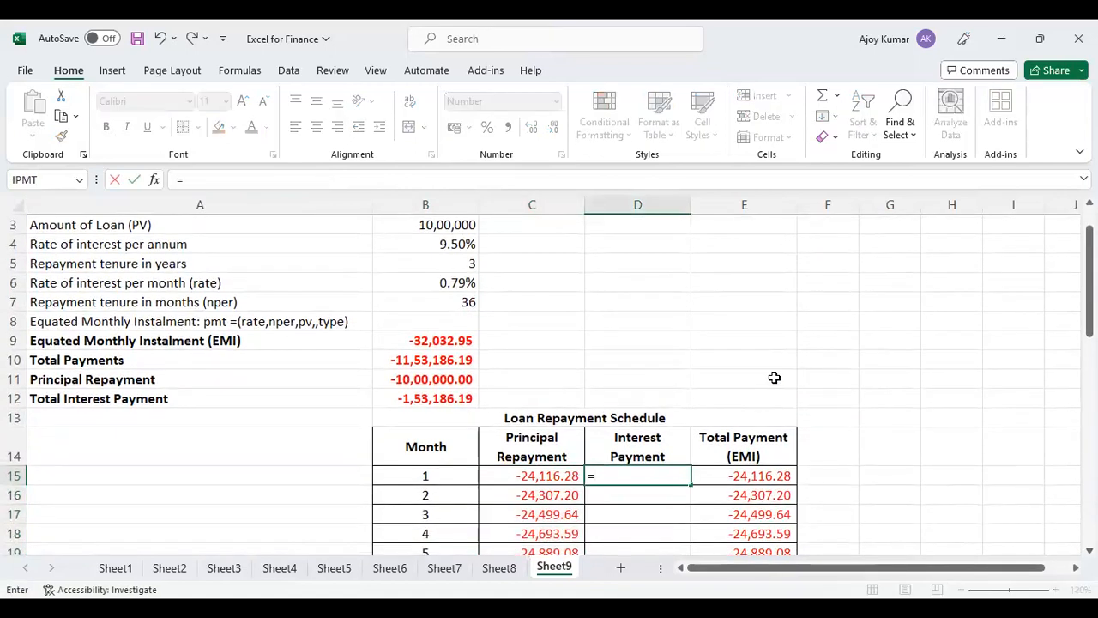
pyautogui.write('IPMT')
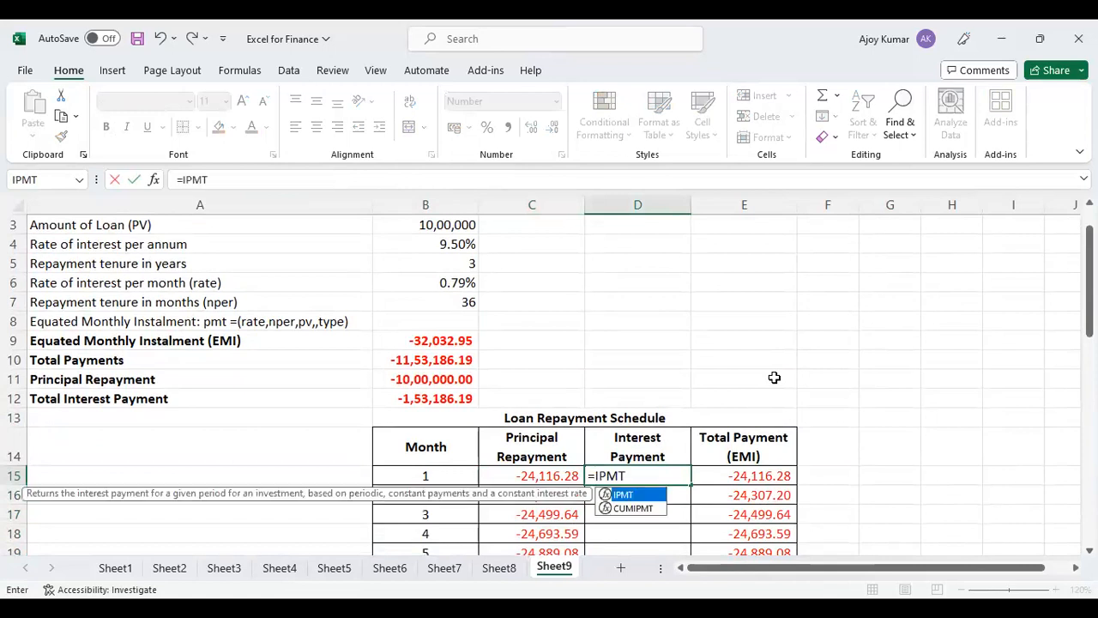
pyautogui.write('(')
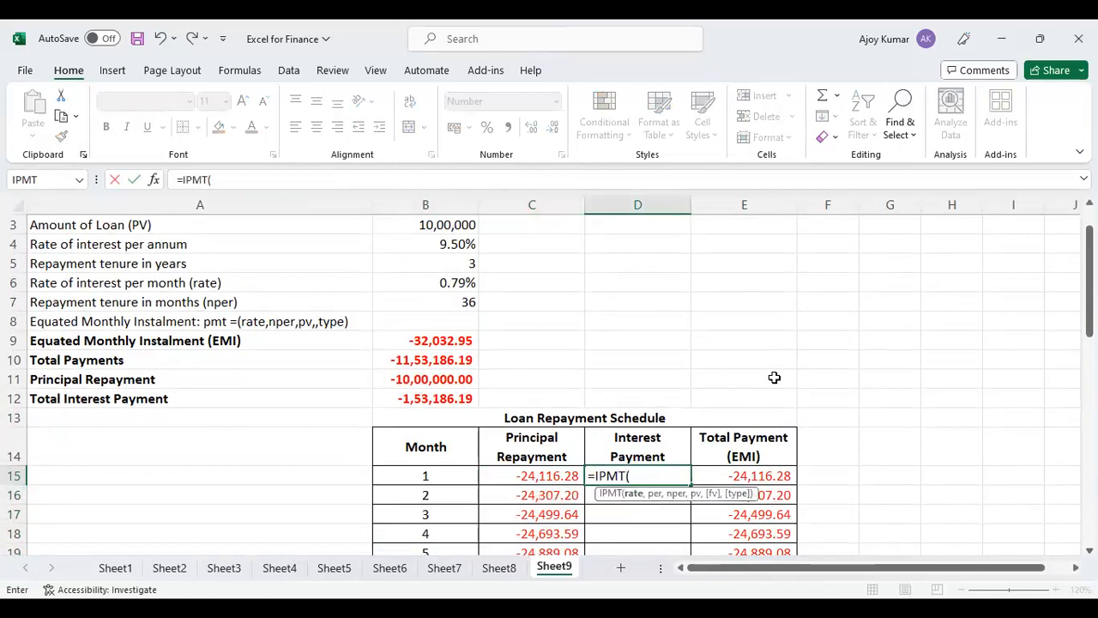
pyautogui.click(472, 283)
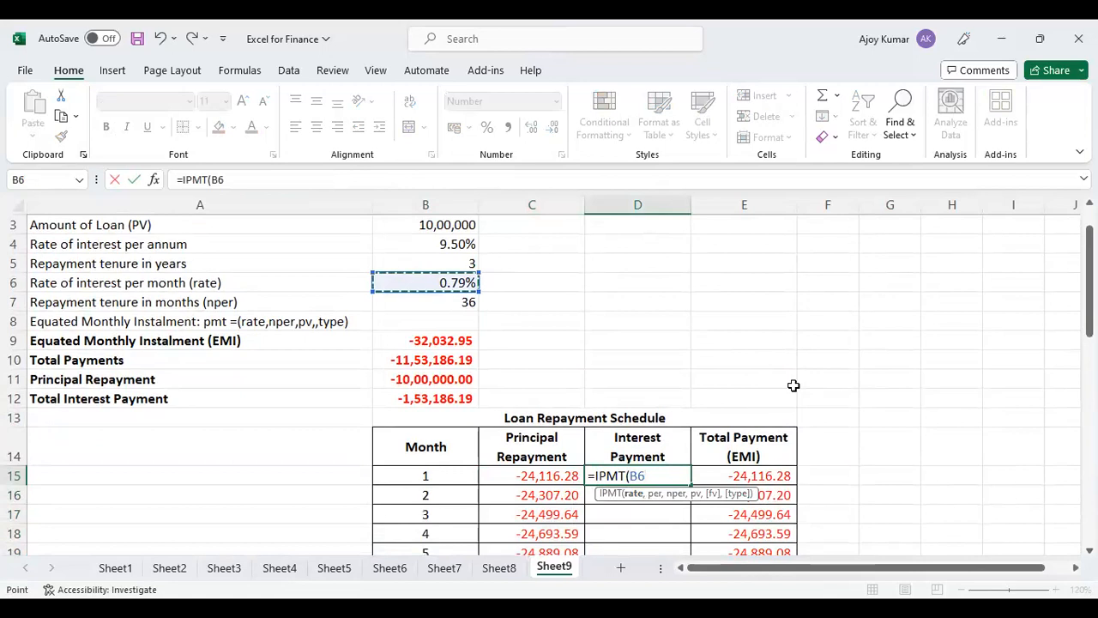
pyautogui.write(',')
pyautogui.click(417, 478)
pyautogui.write(',')
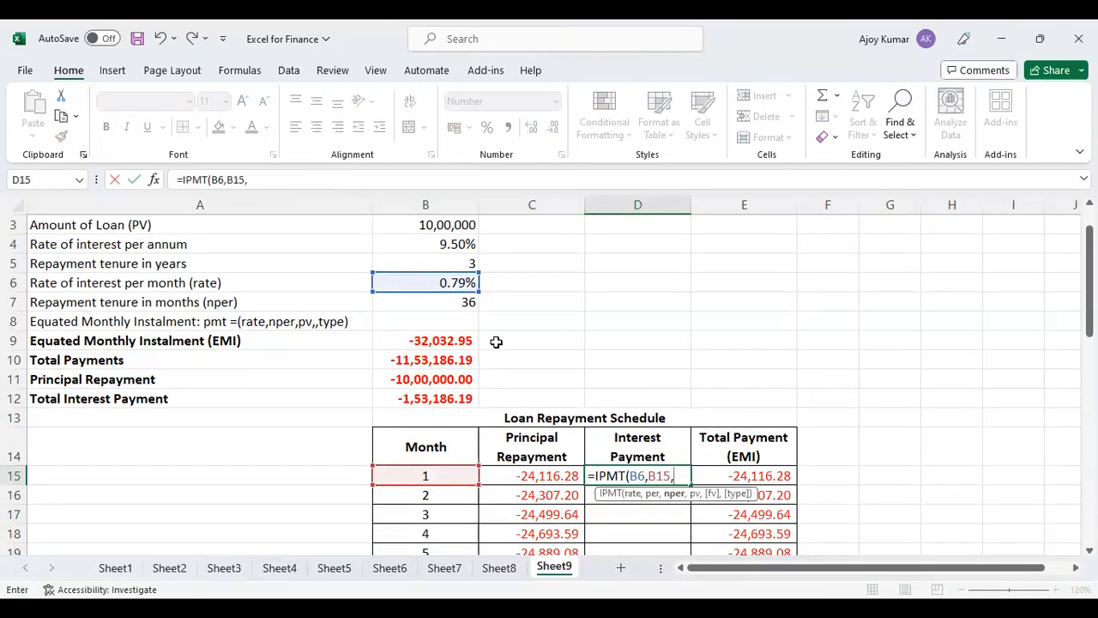
pyautogui.click(464, 305)
pyautogui.write(',')
pyautogui.click(452, 227)
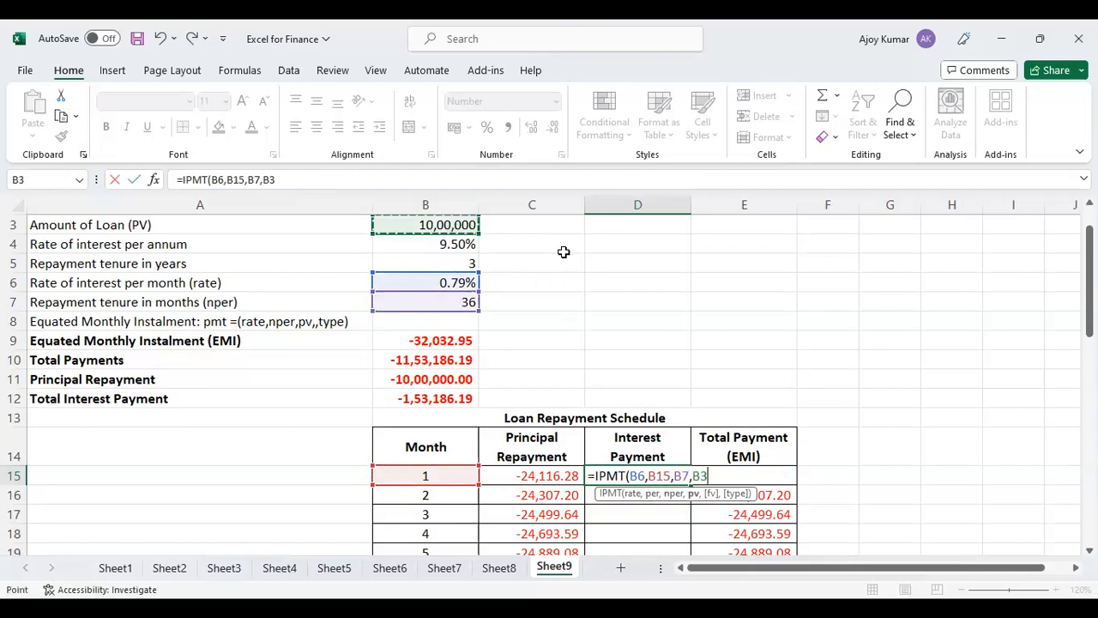
pyautogui.write(',,0')
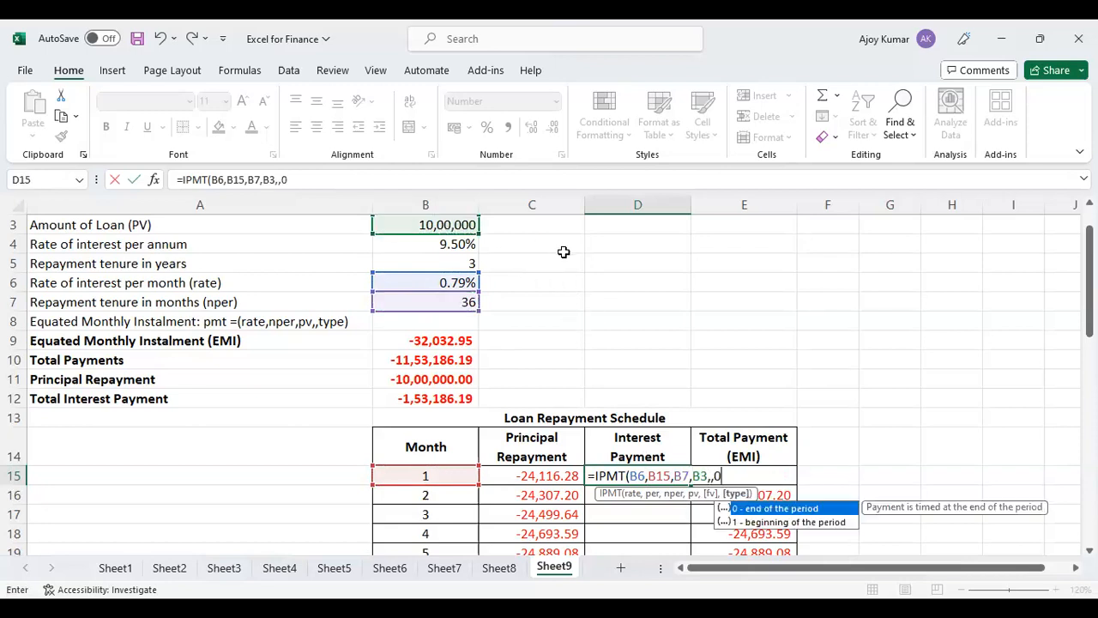
pyautogui.write(')')
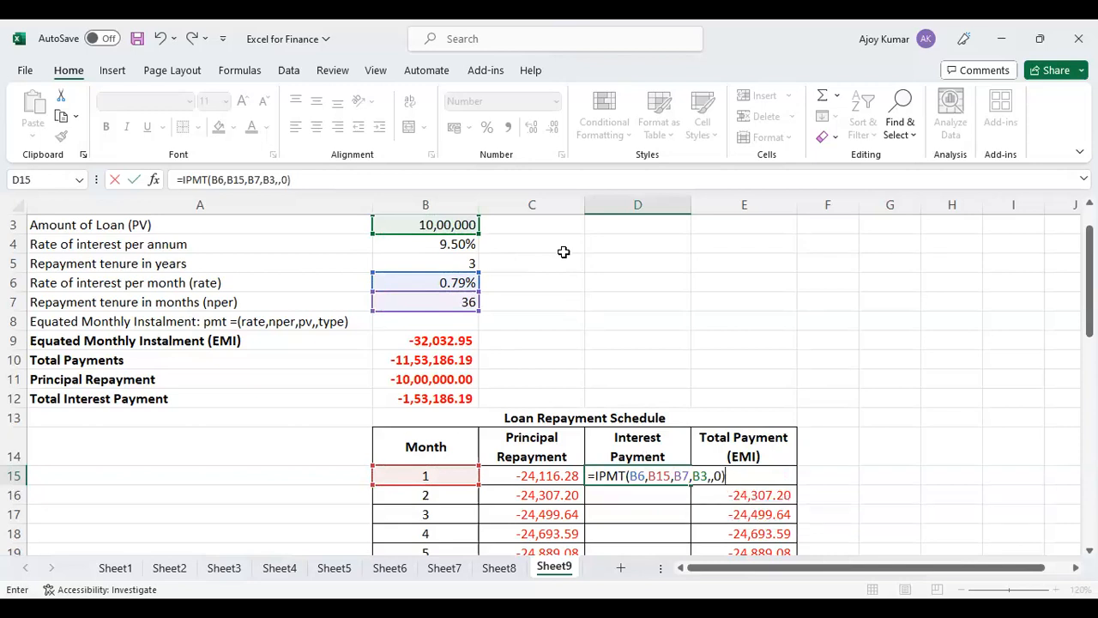
# Make the rate, nper and pv references in D15 absolute, giving =IPMT($B$6,B15,$B$7,$B$3,,0), and enter the formula.
pyautogui.click(639, 478)
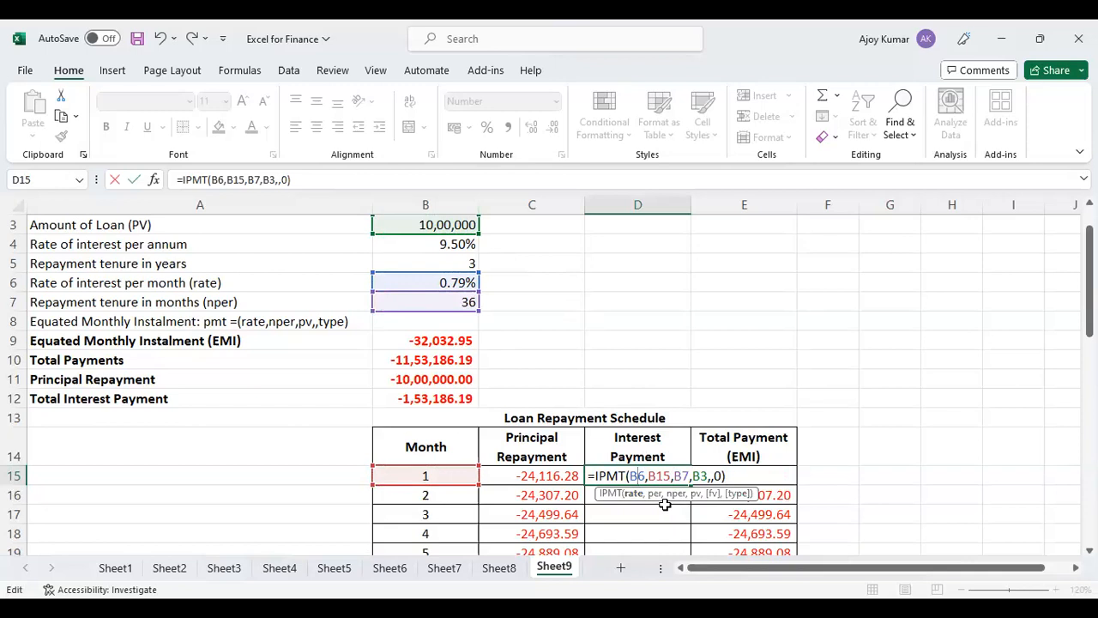
pyautogui.press('F4')
pyautogui.click(698, 476)
pyautogui.press('F4')
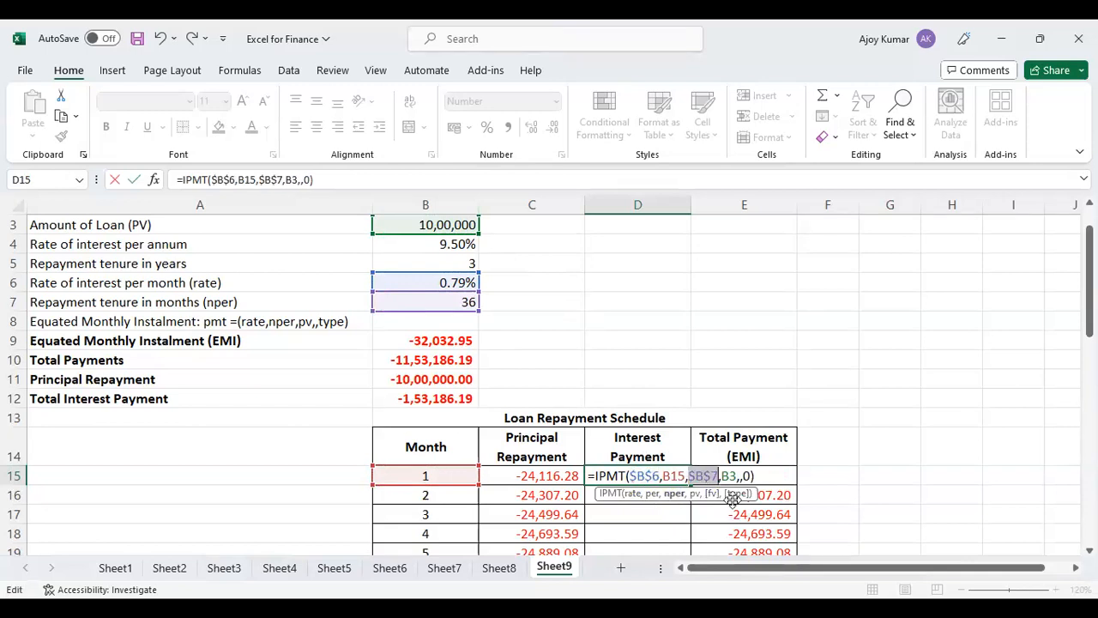
pyautogui.click(729, 477)
pyautogui.press('F4')
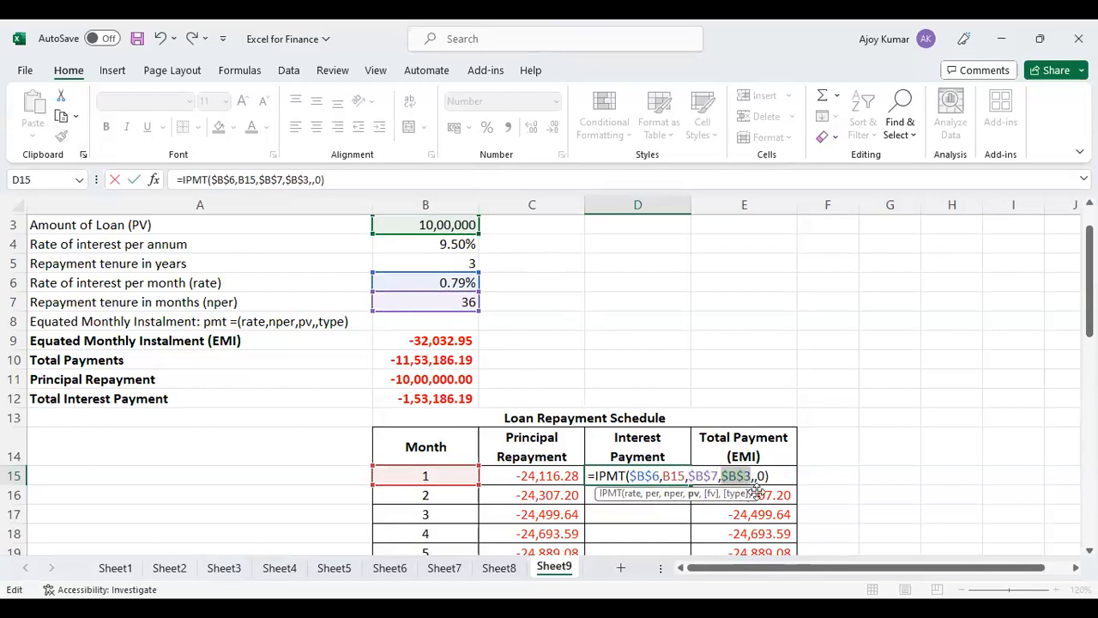
pyautogui.click(363, 179)
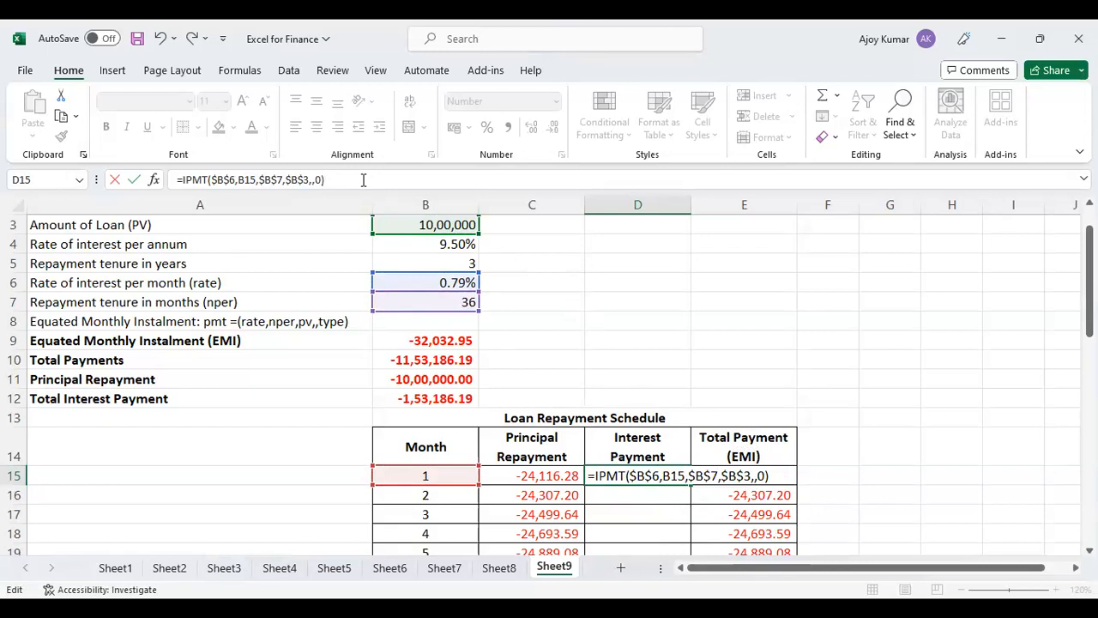
pyautogui.press('Return')
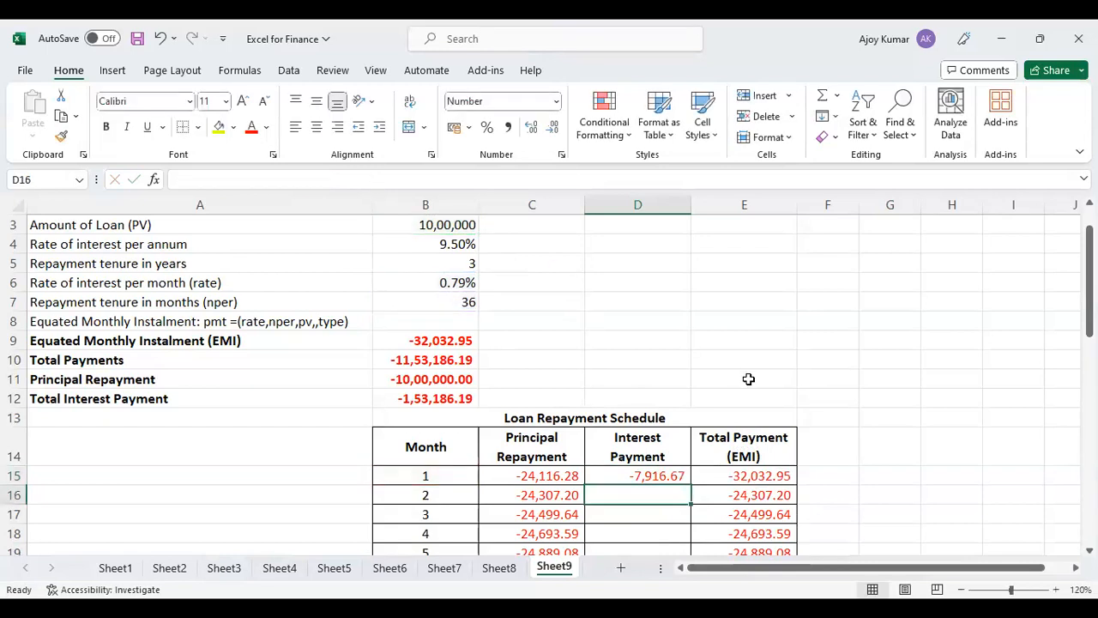
# Fill the interest payment formula from D15 down the schedule through month 36.
pyautogui.click(641, 477)
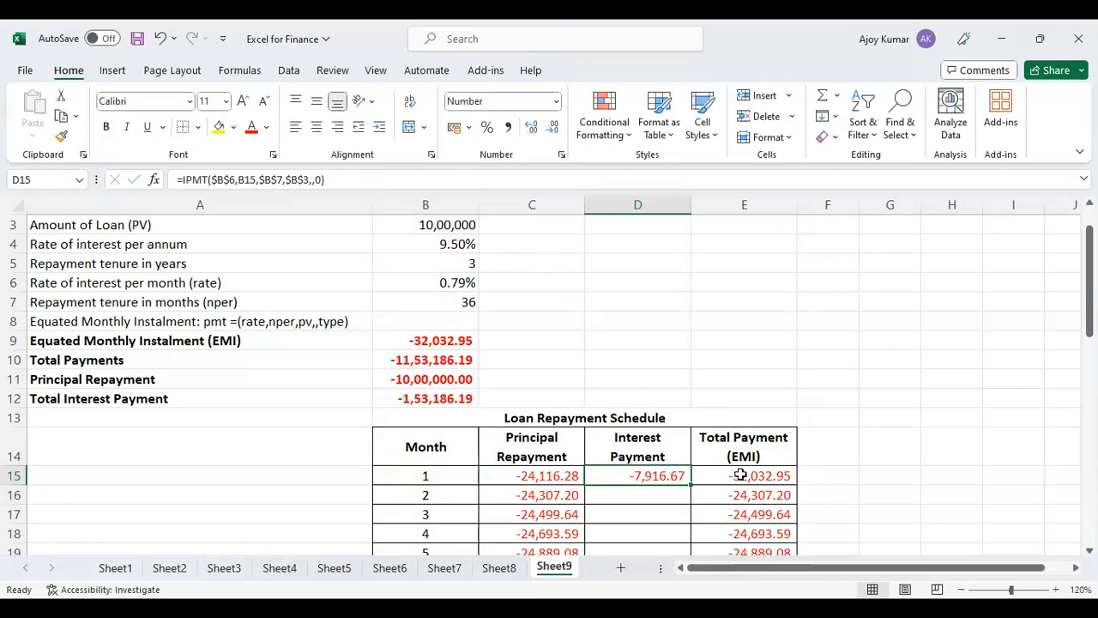
pyautogui.doubleClick(691, 485)
pyautogui.scroll(-13, 691, 486)
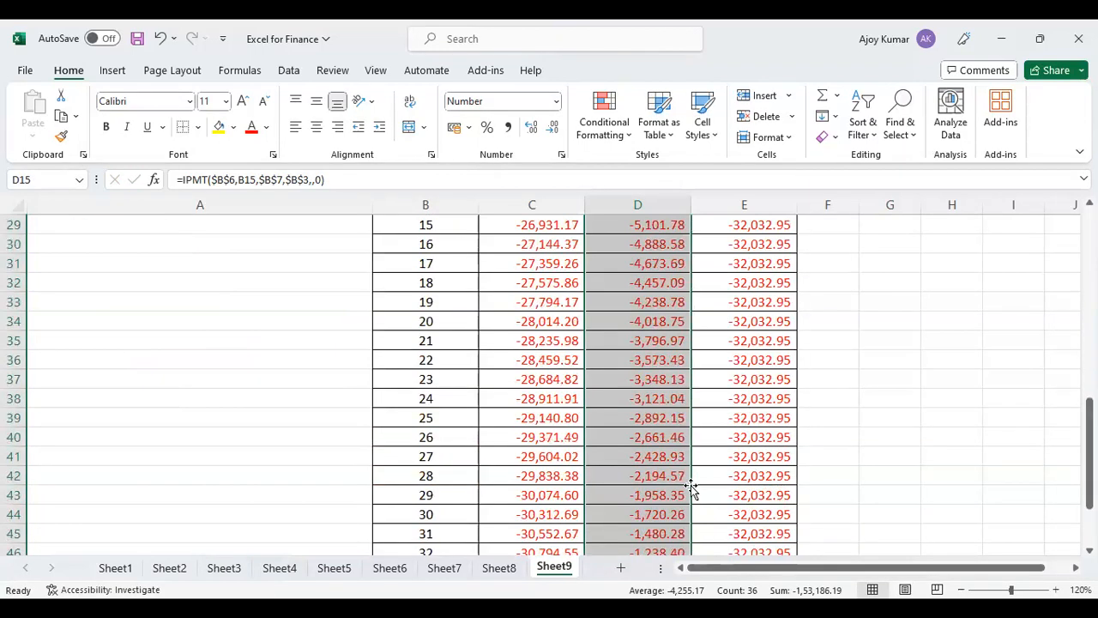
pyautogui.scroll(8, 691, 485)
pyautogui.scroll(3, 691, 486)
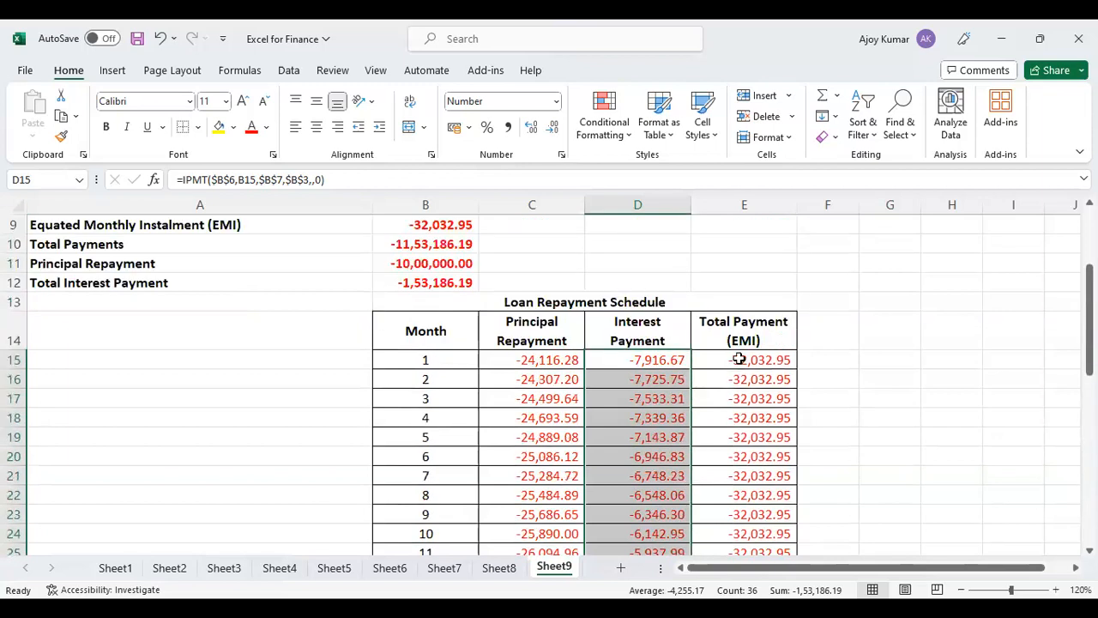
# Review the completed schedule, comparing monthly principal, interest and total payments, and check the column totals in row 51 against the loan summary.
pyautogui.click(738, 363)
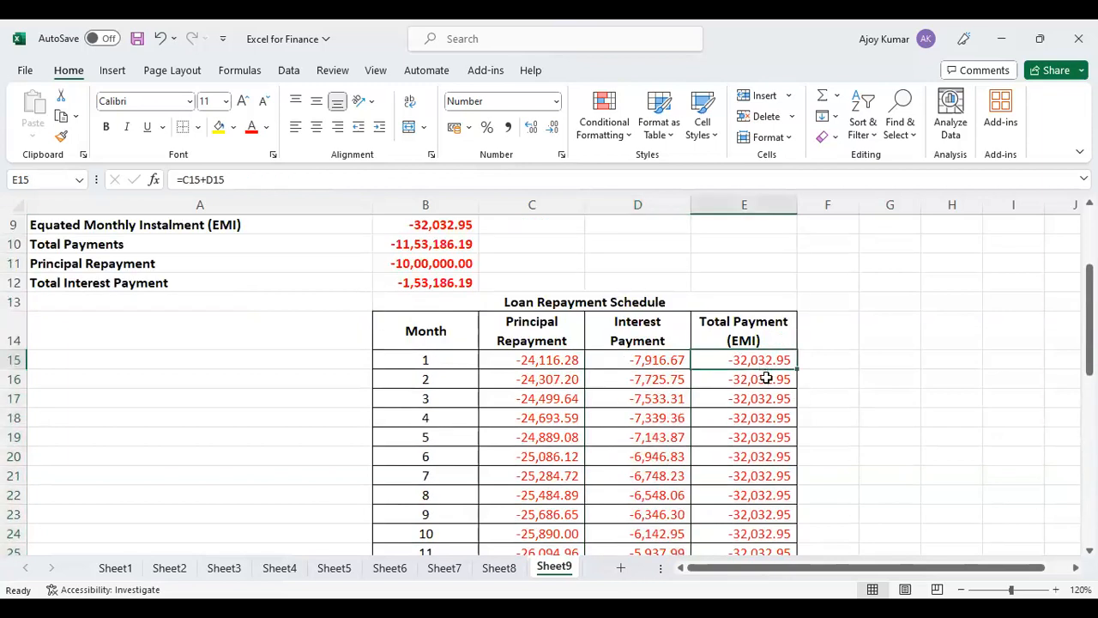
pyautogui.scroll(-9, 766, 374)
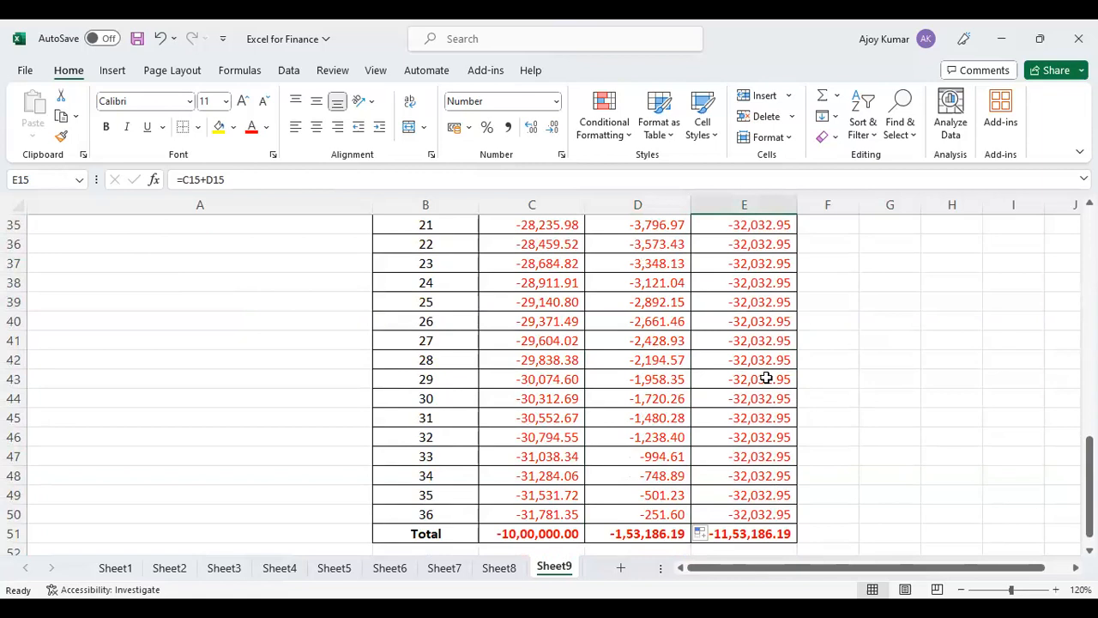
pyautogui.scroll(6, 766, 378)
pyautogui.click(549, 320)
pyautogui.click(657, 320)
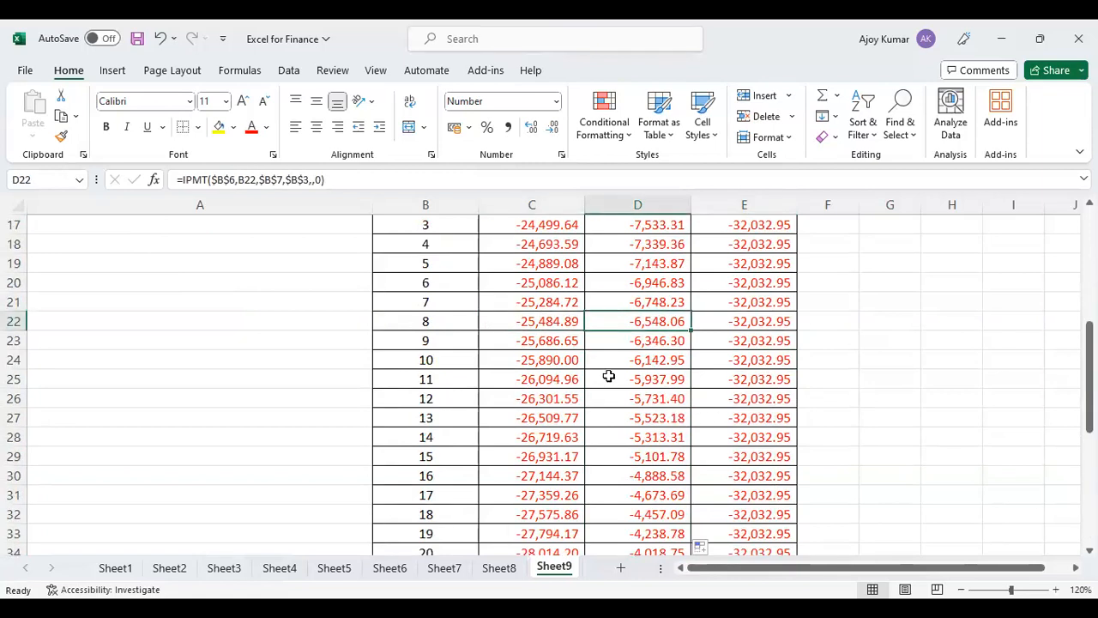
pyautogui.scroll(4, 600, 418)
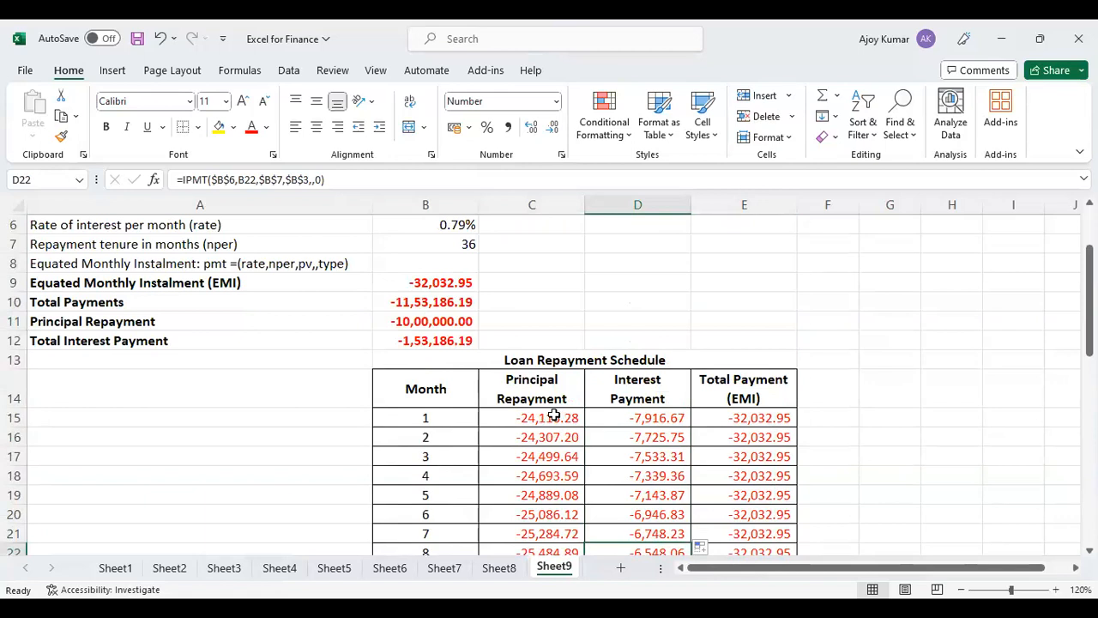
pyautogui.scroll(-5, 549, 360)
pyautogui.scroll(-3, 544, 380)
pyautogui.scroll(-2, 547, 385)
pyautogui.scroll(5, 643, 351)
pyautogui.scroll(-1, 645, 336)
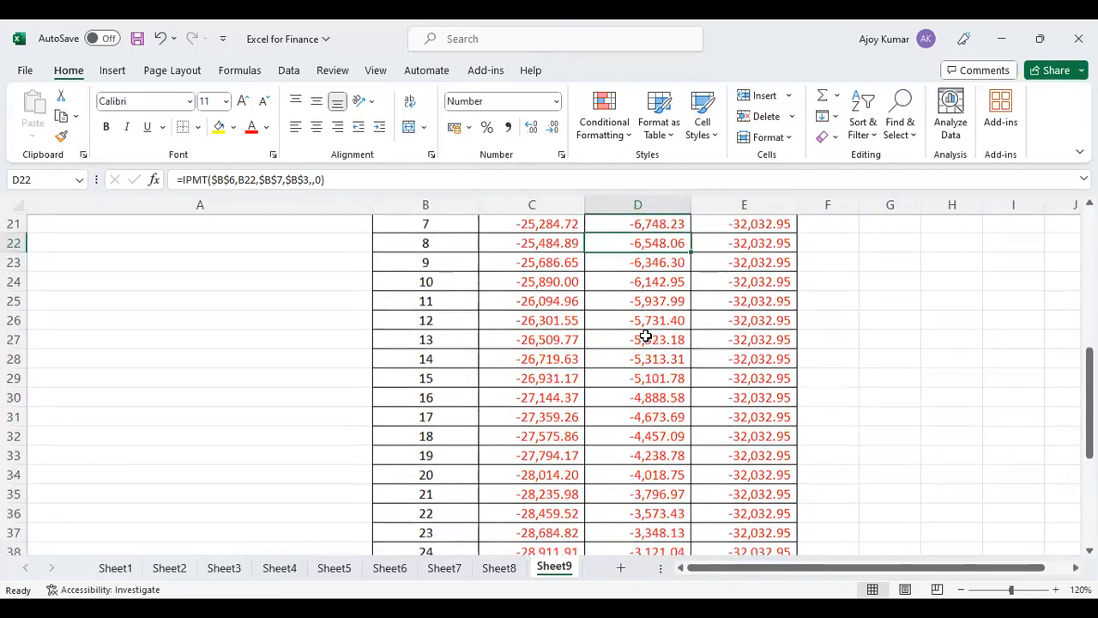
pyautogui.scroll(-4, 645, 336)
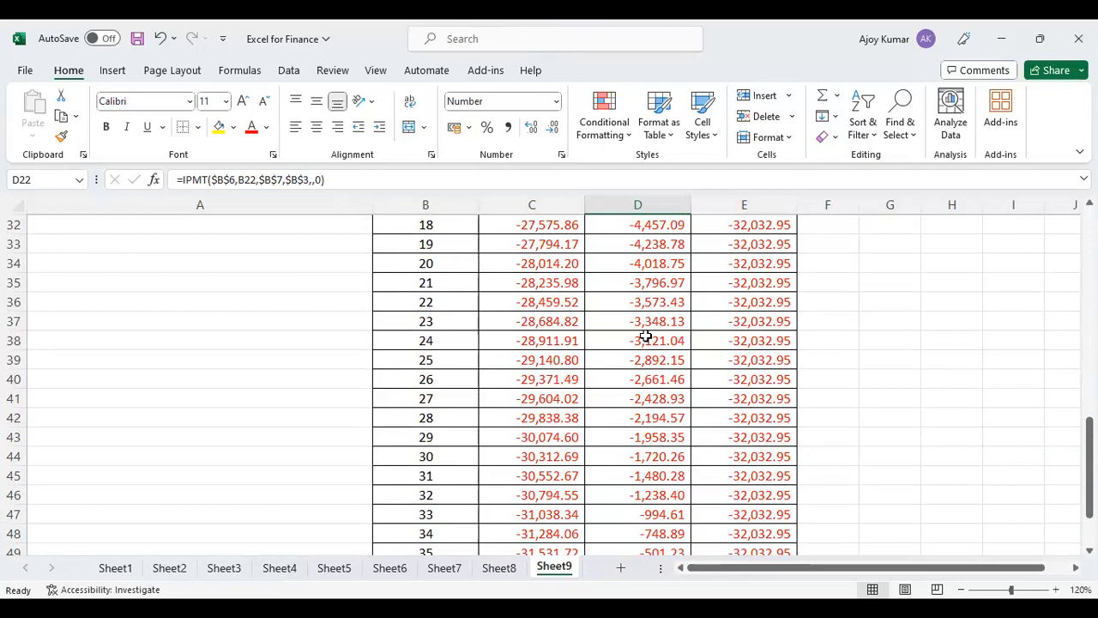
pyautogui.scroll(-3, 645, 336)
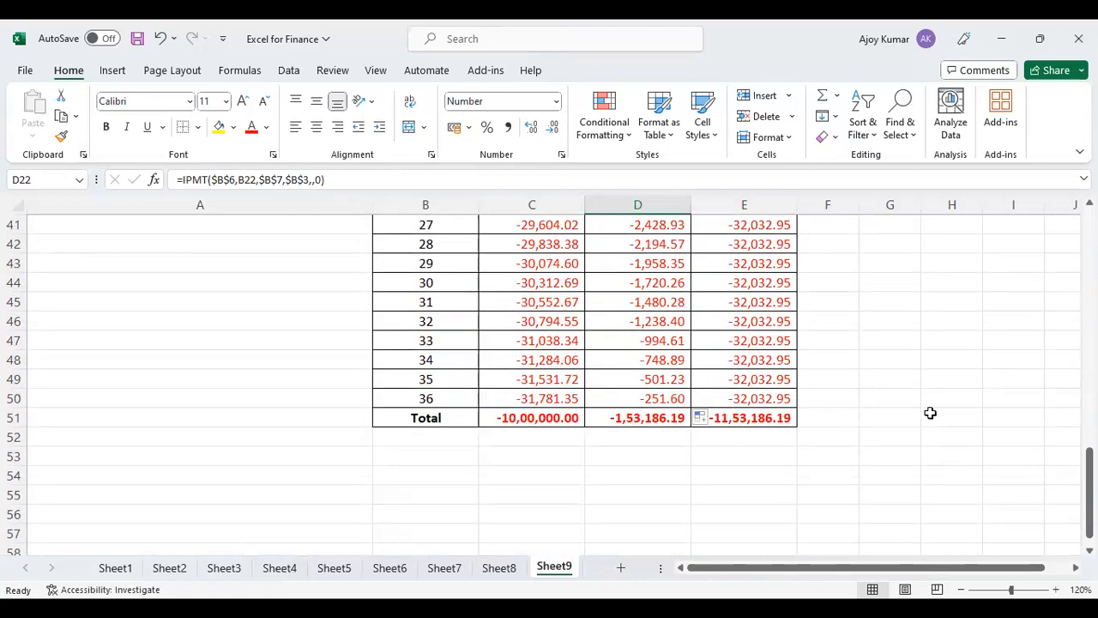
pyautogui.click(563, 417)
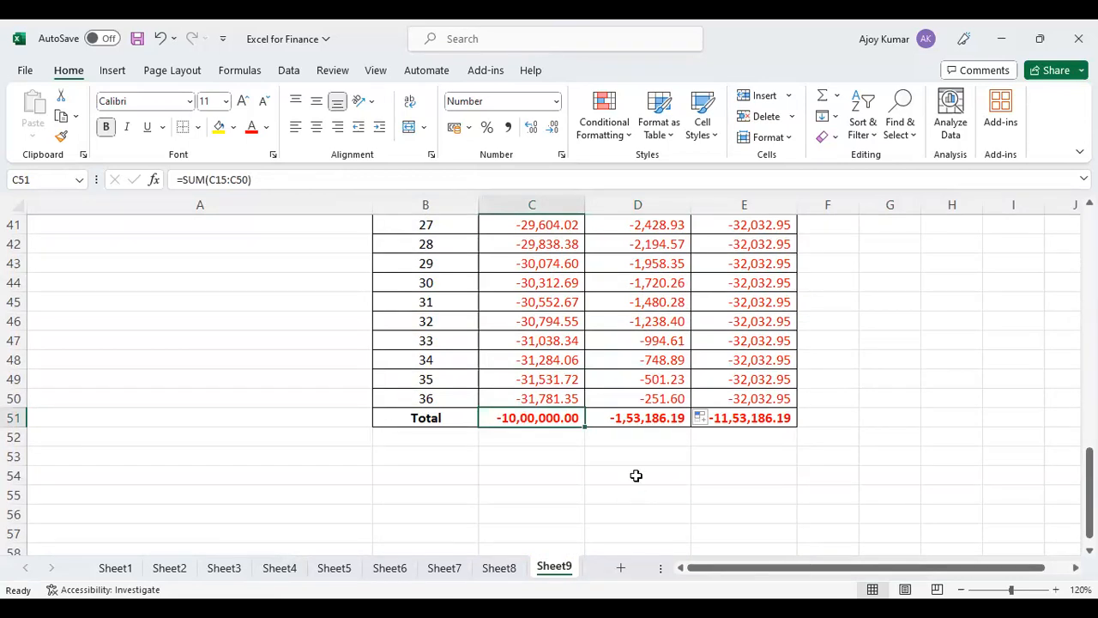
pyautogui.click(632, 418)
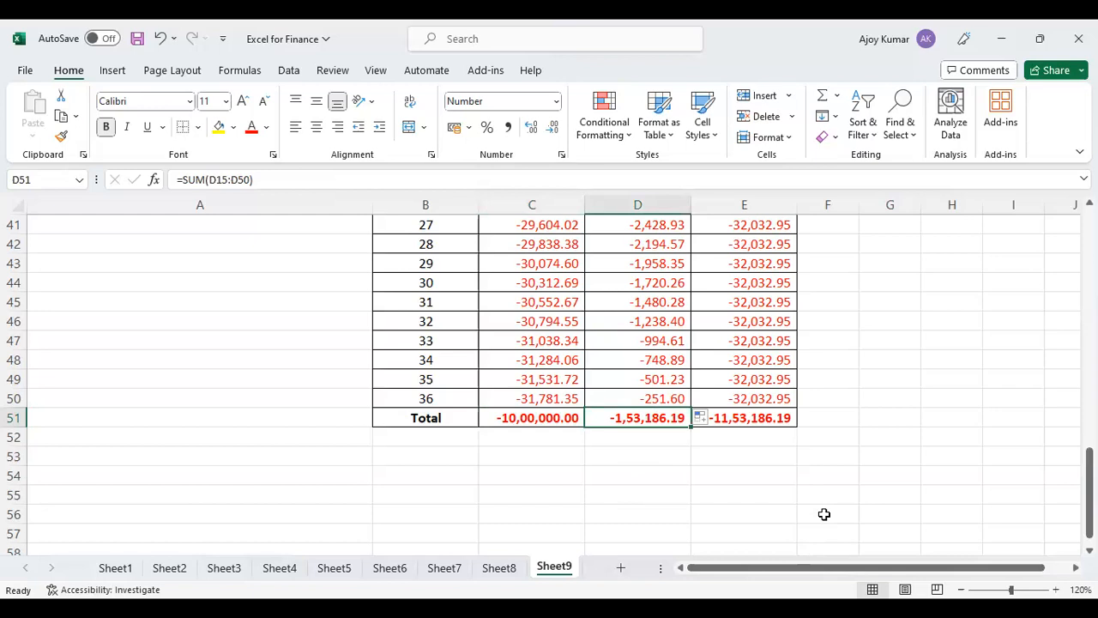
pyautogui.scroll(13, 824, 514)
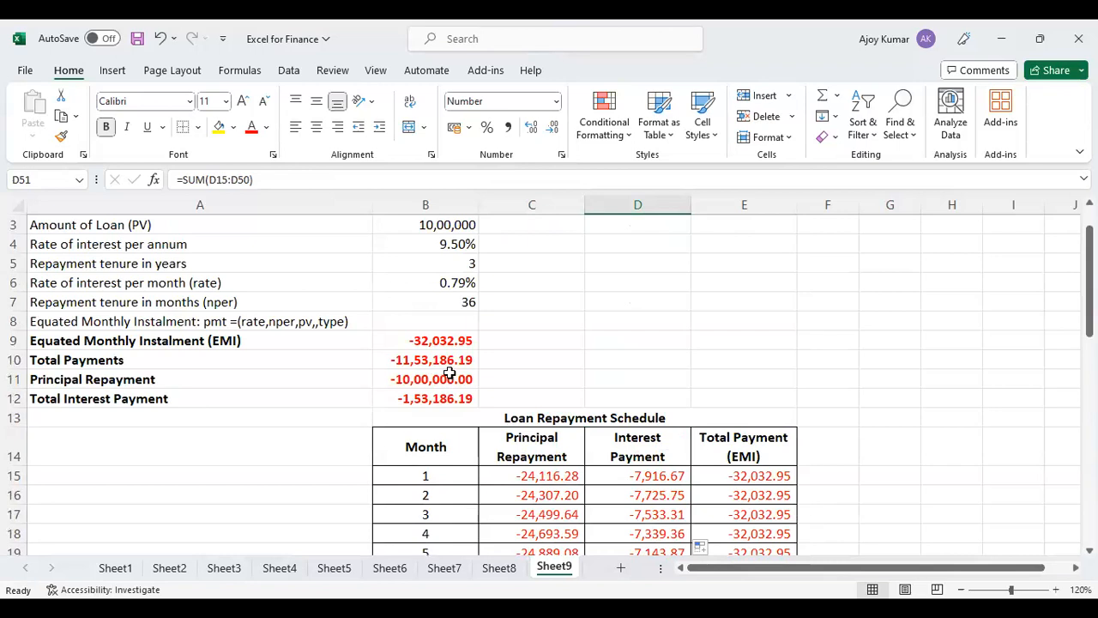
pyautogui.click(639, 101)
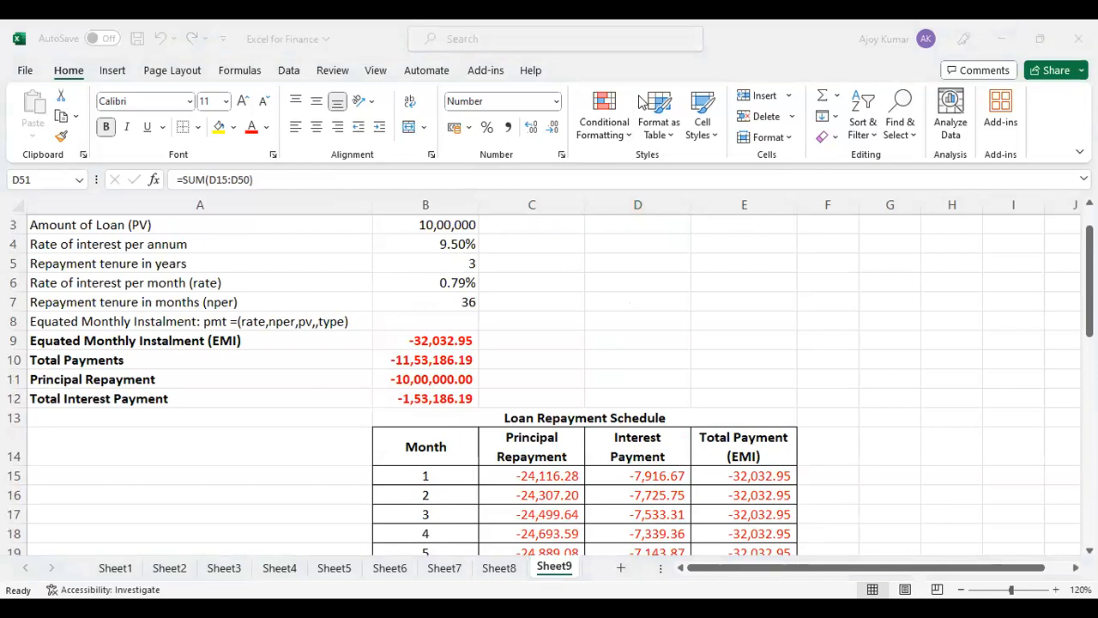